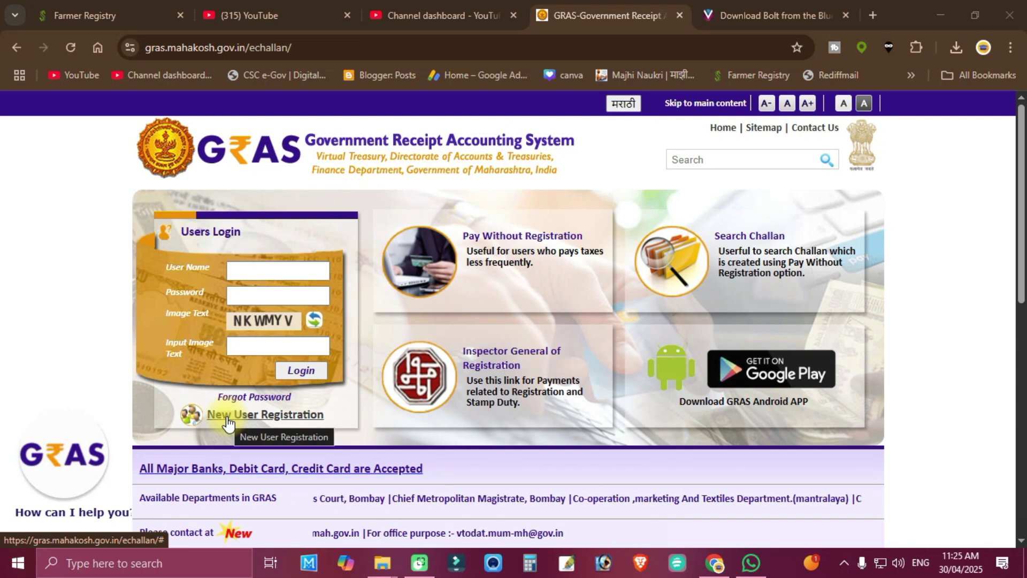
- Review the fields of the new user registration form, from contact to personal information, and return to the GRAS home page
left_click(262, 423)
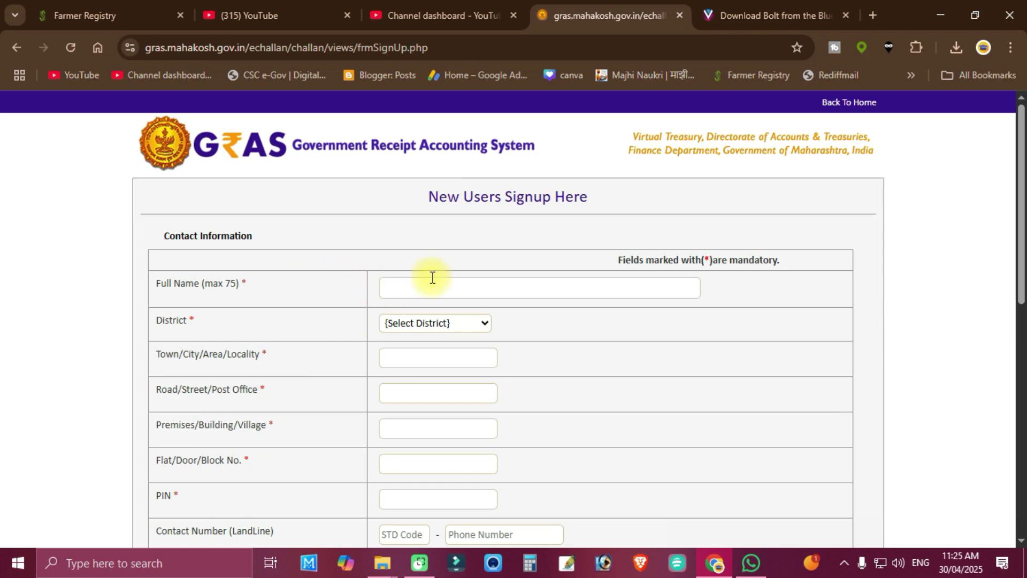
scroll(433, 280, "down", 1)
scroll(434, 280, "down", 1)
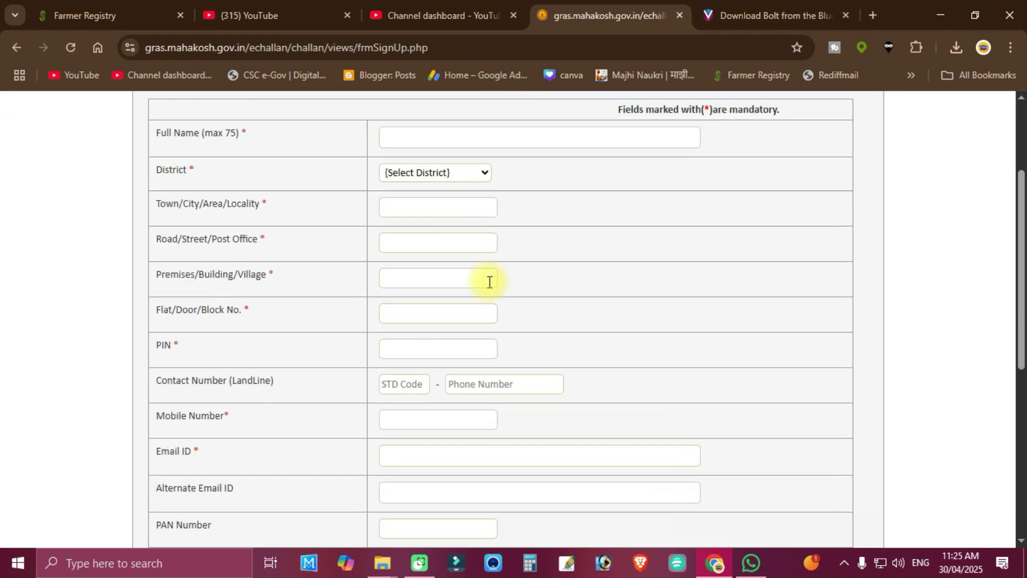
left_click_drag(1020, 209, 1022, 384)
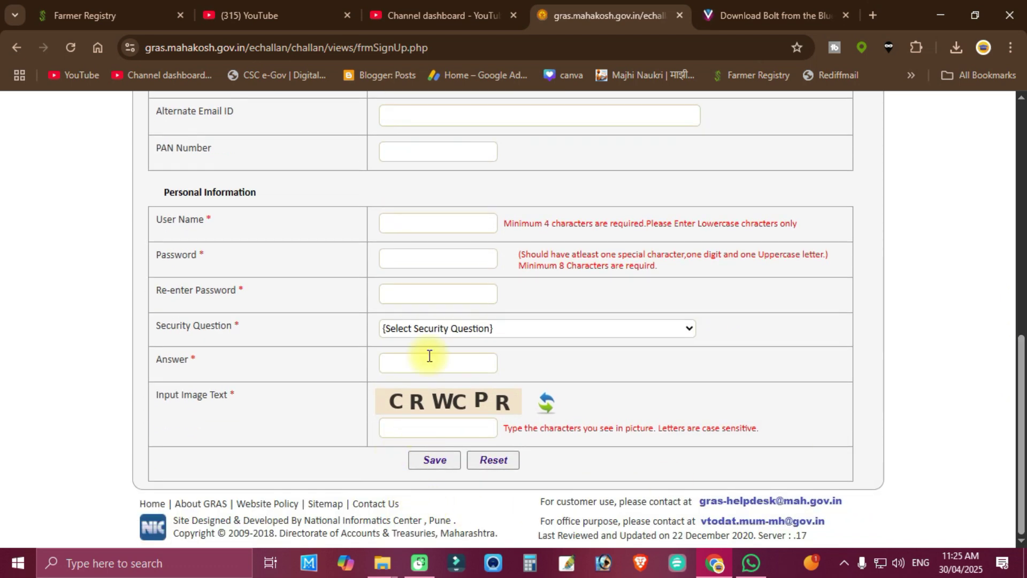
scroll(216, 387, "up", 5)
scroll(953, 272, "up", 4)
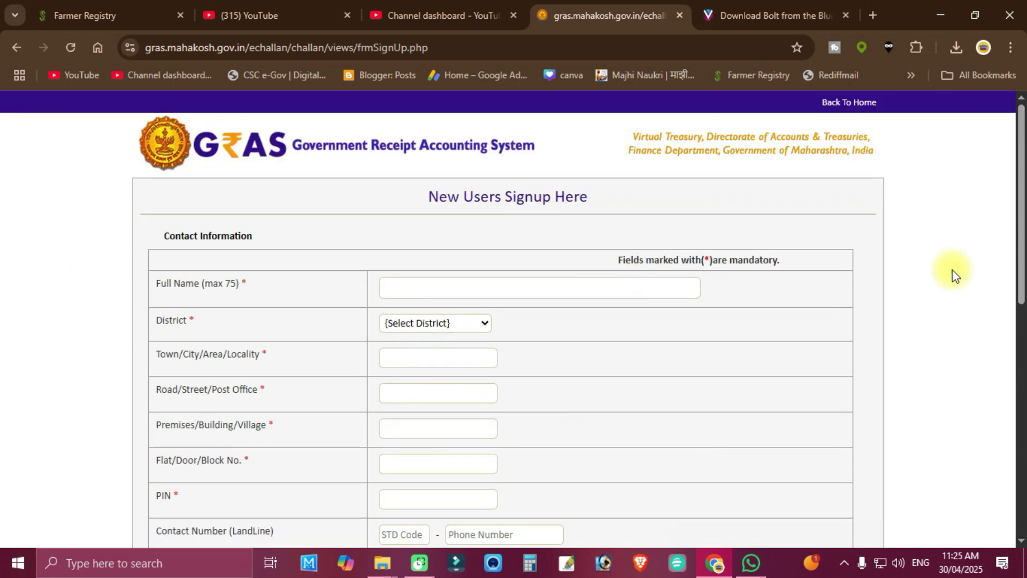
left_click(18, 47)
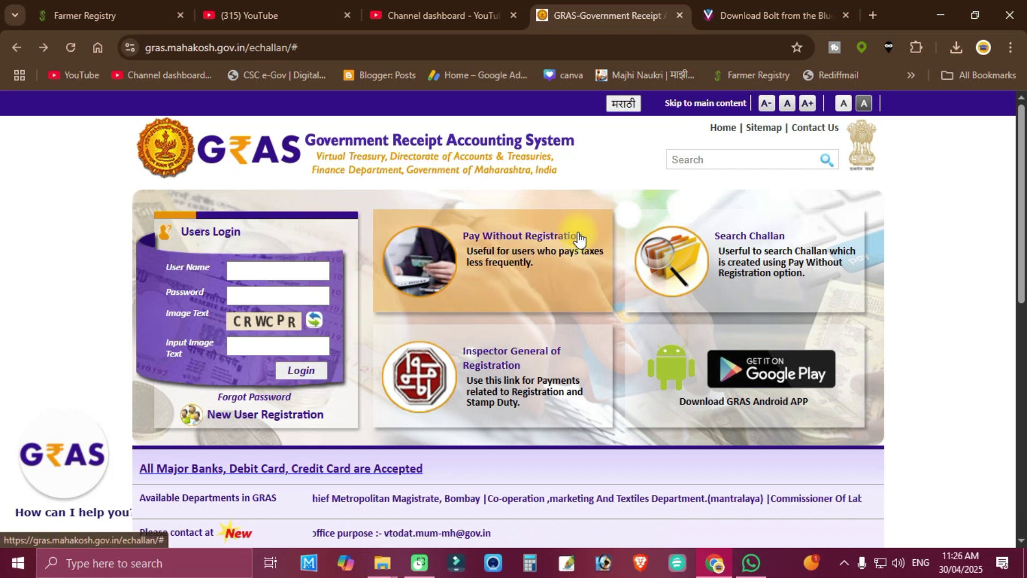
- Start a payment without registration and skip the department selection to reach the normal payment page
left_click(471, 244)
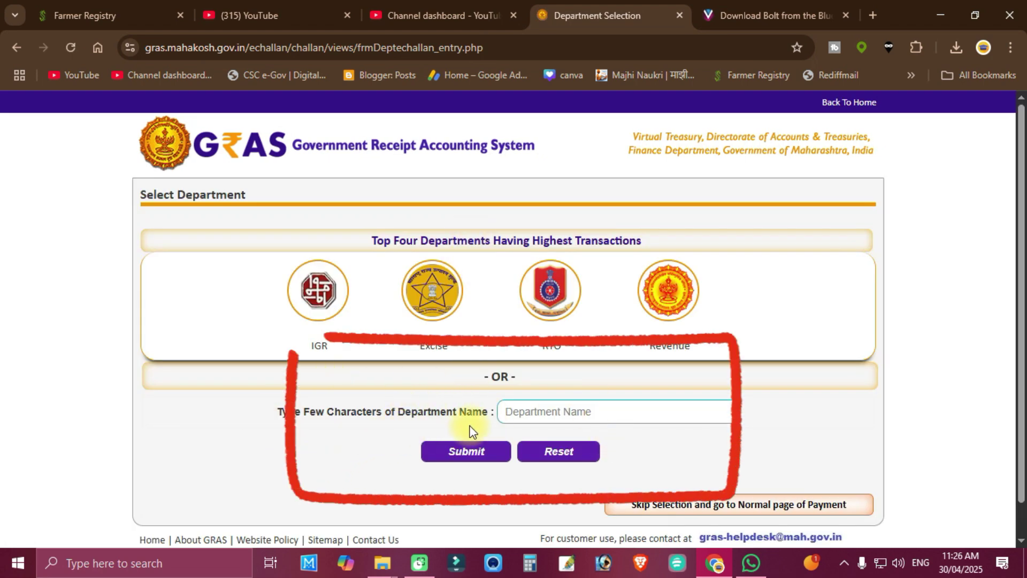
left_click(596, 414)
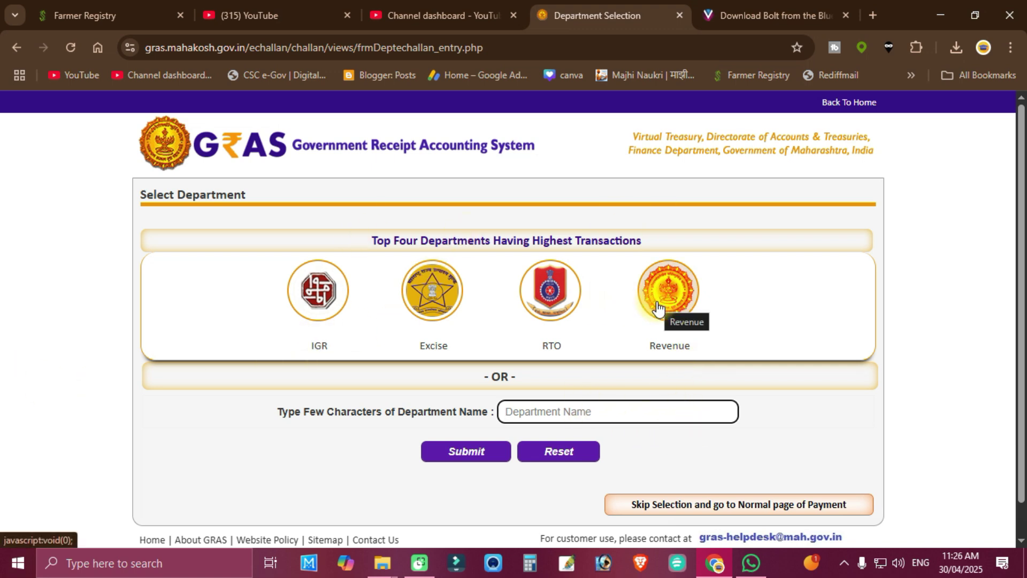
left_click(524, 415)
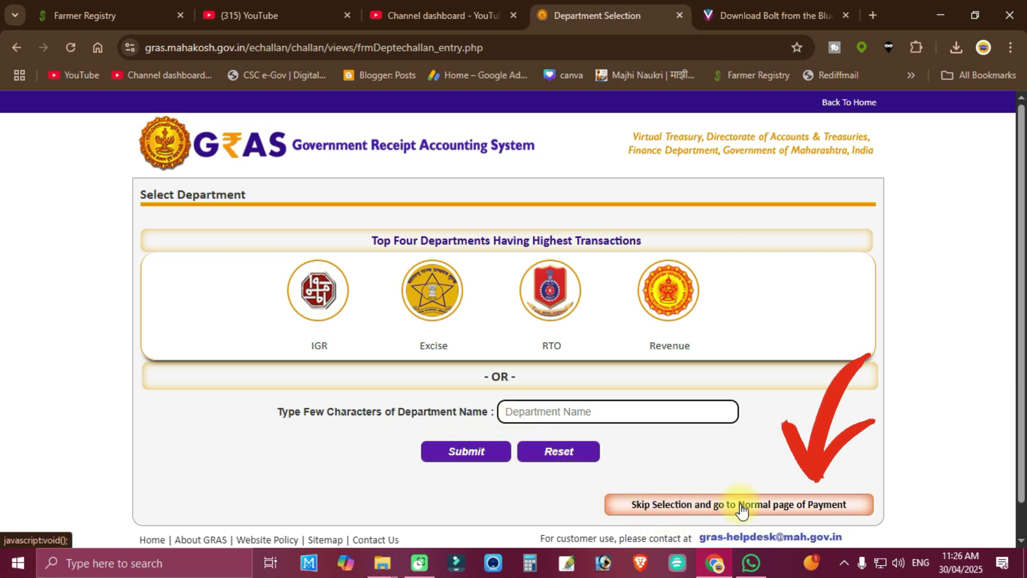
left_click(660, 504)
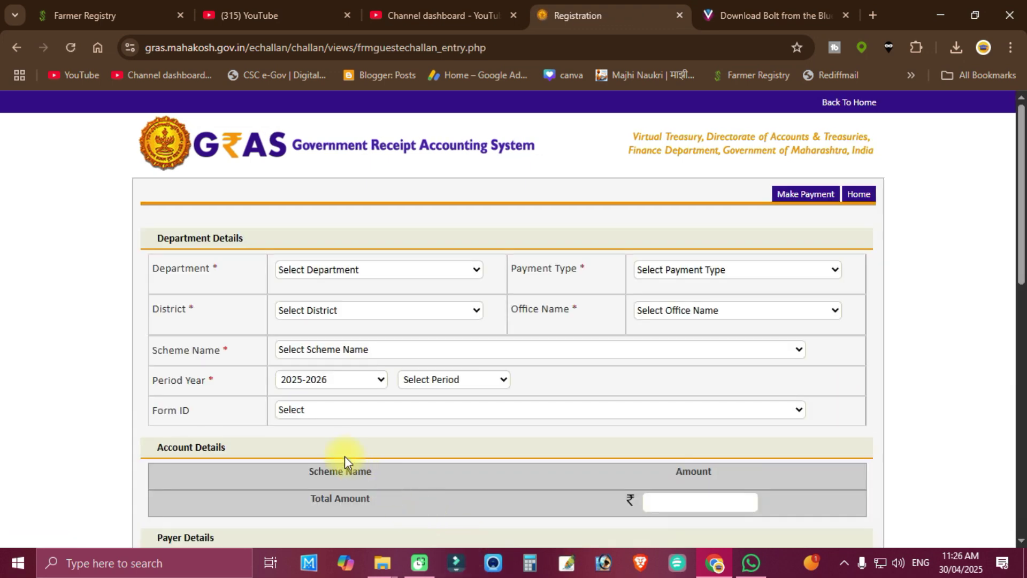
- Set the department to Directorate Of Steam Boilers and the payment type to Fees for boiler attendant examinations
left_click(403, 267)
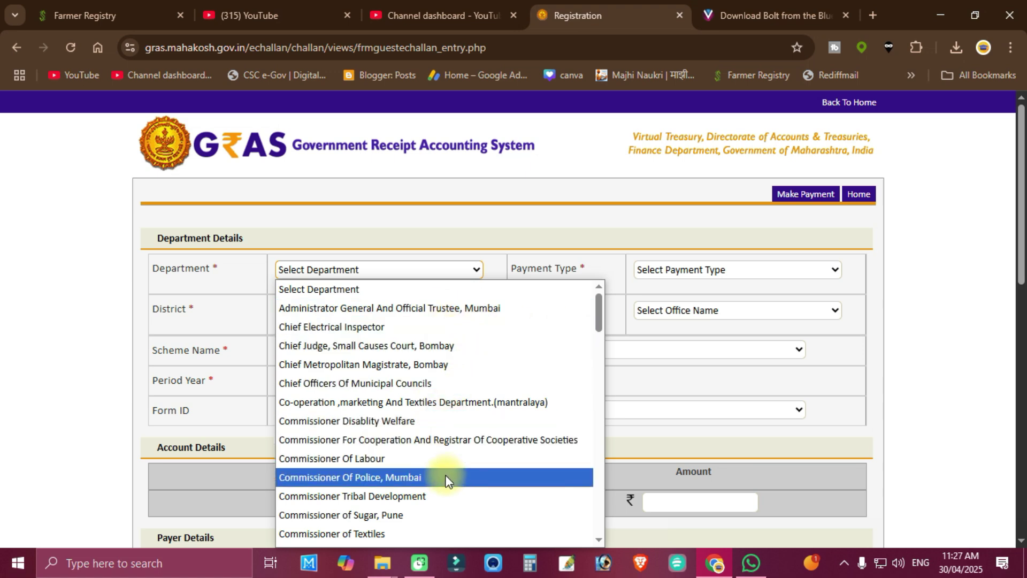
left_click_drag(597, 316, 614, 414)
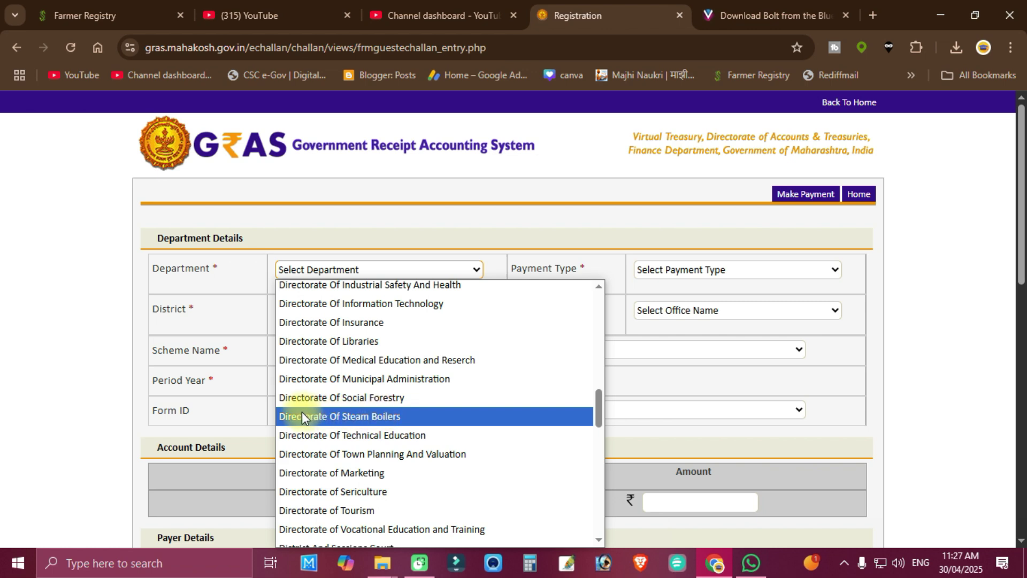
left_click(342, 426)
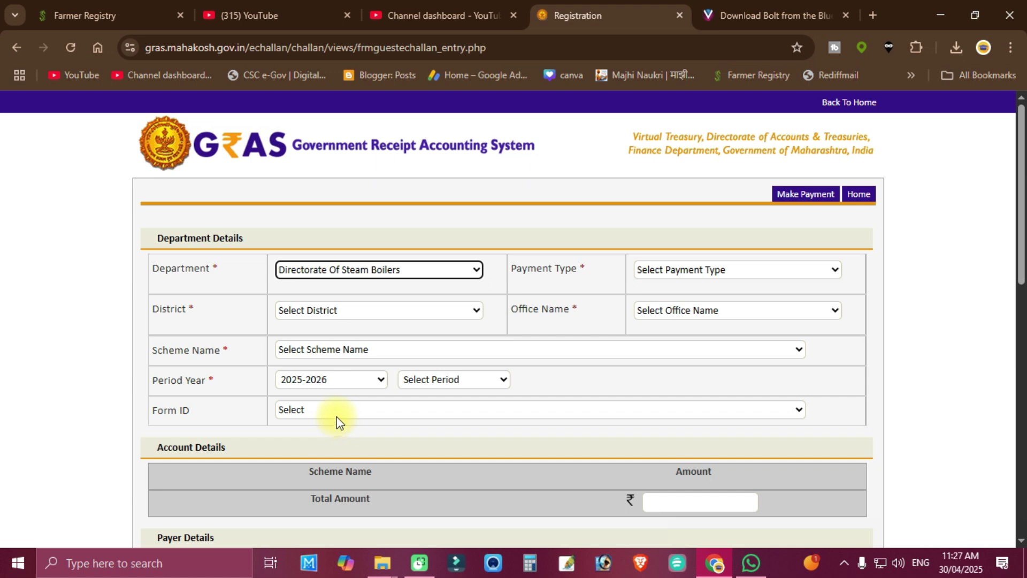
left_click(706, 271)
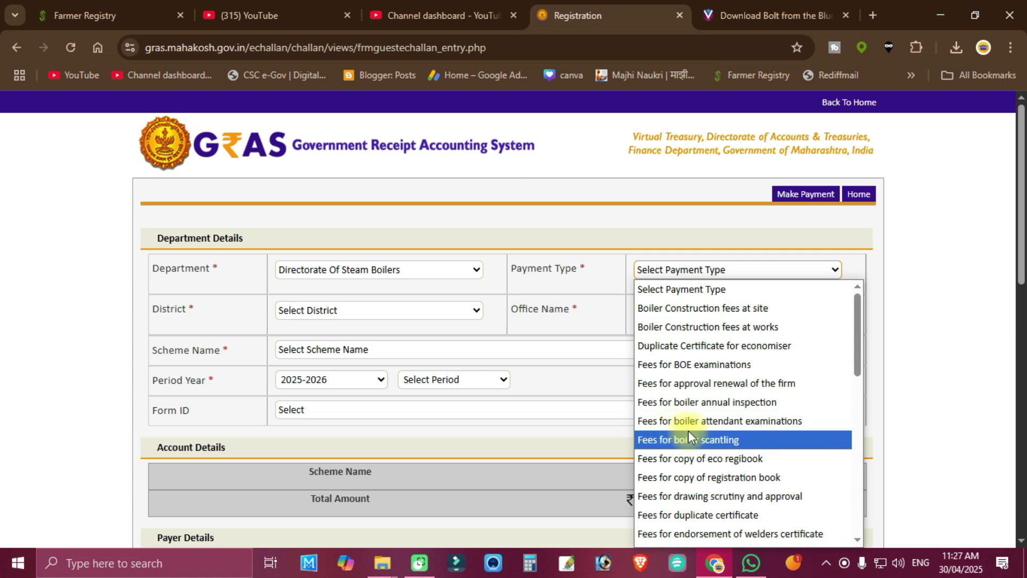
left_click(797, 420)
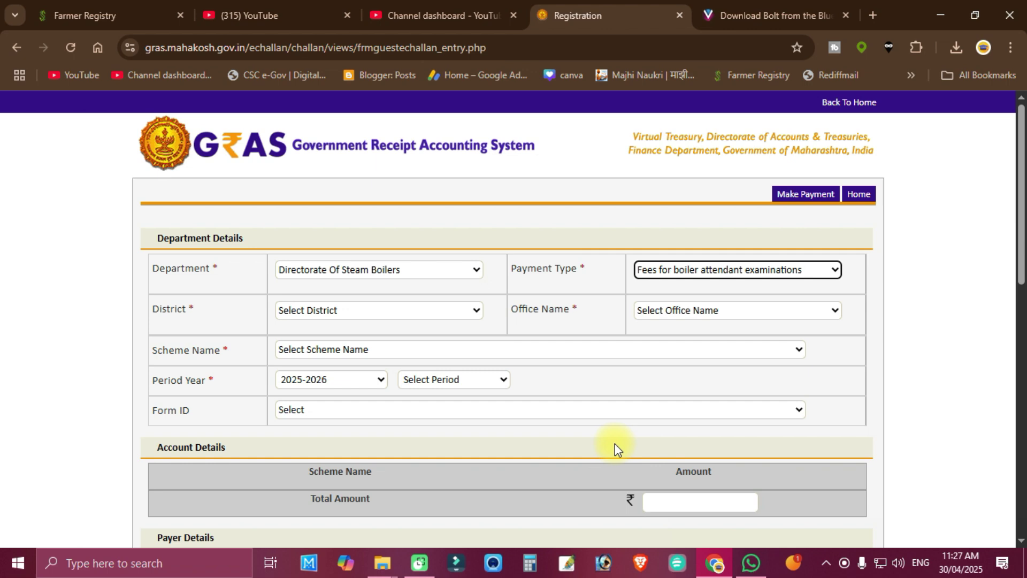
- Set the district to MUMBAI and the office name to DIRECTORATE OF STEAM BOILER
left_click(361, 311)
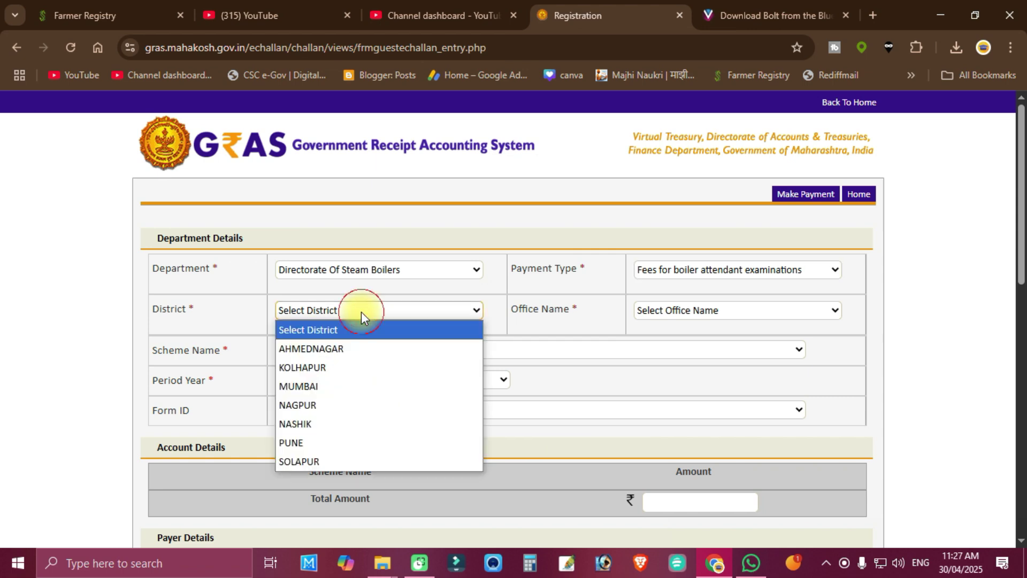
left_click(355, 386)
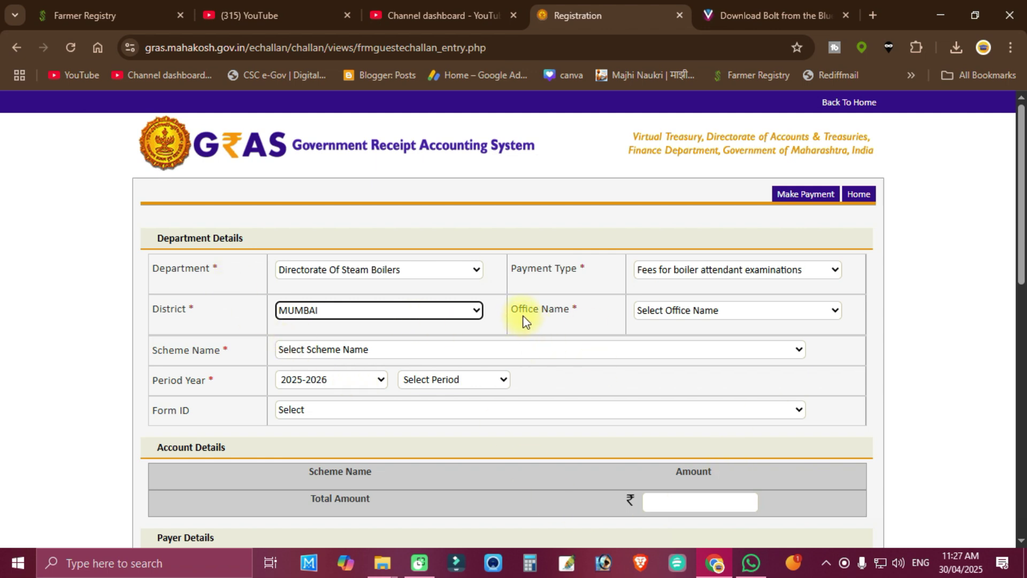
left_click(710, 313)
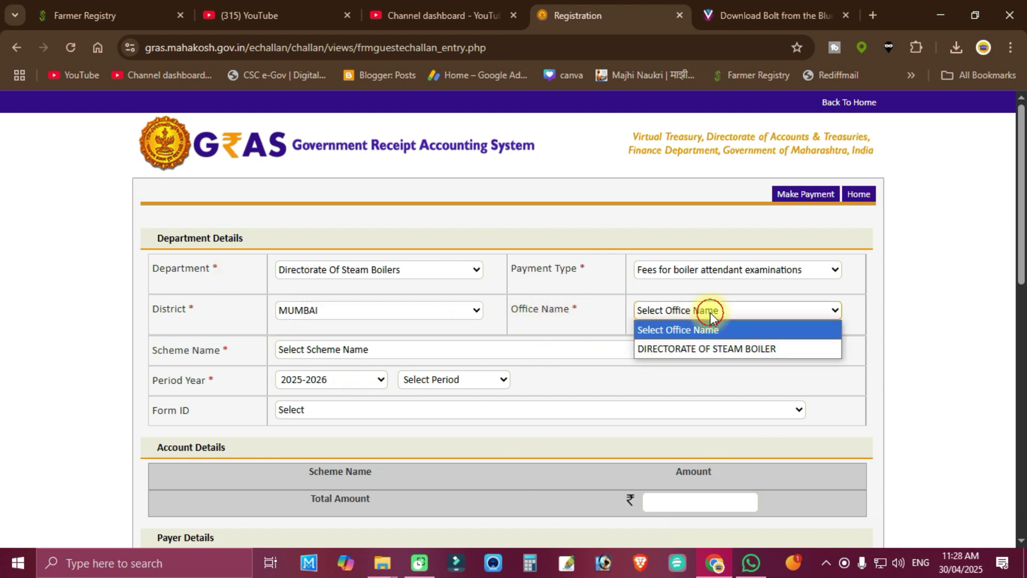
left_click(711, 347)
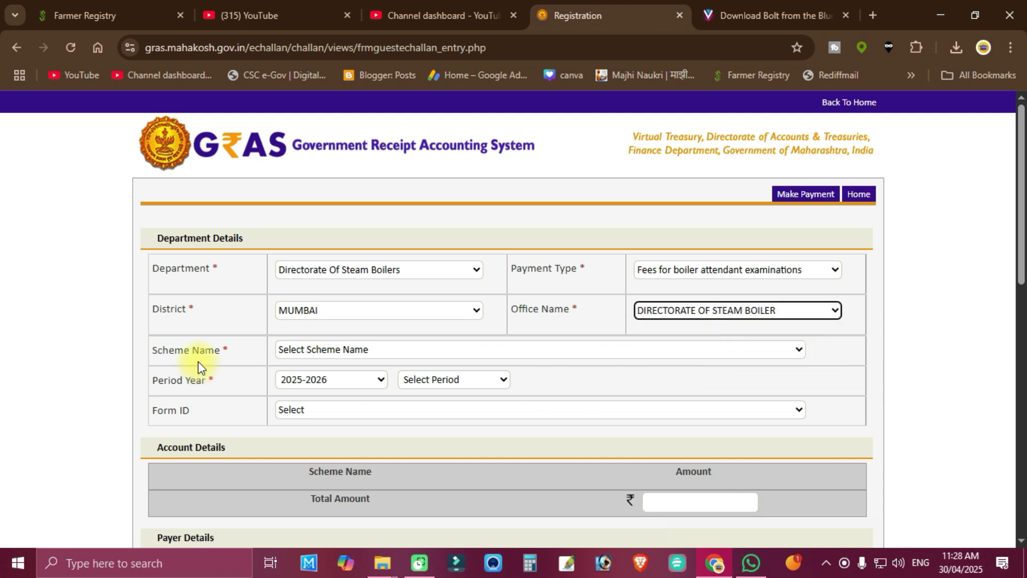
- Choose the scheme Fees for Inspection of Steam Boilers and set the period to 2025-2026, One Time/Adhoc
left_click(383, 350)
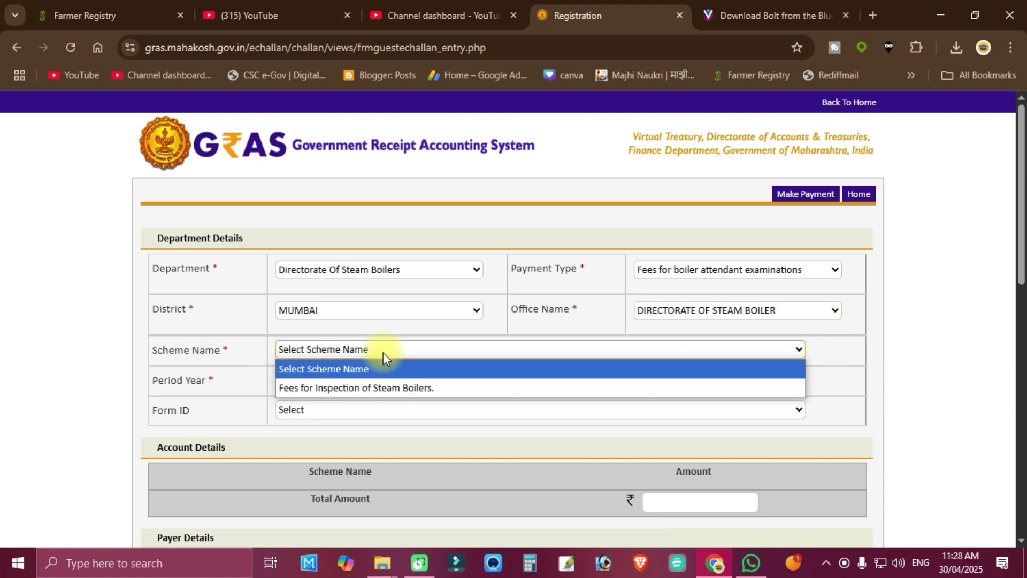
left_click(321, 388)
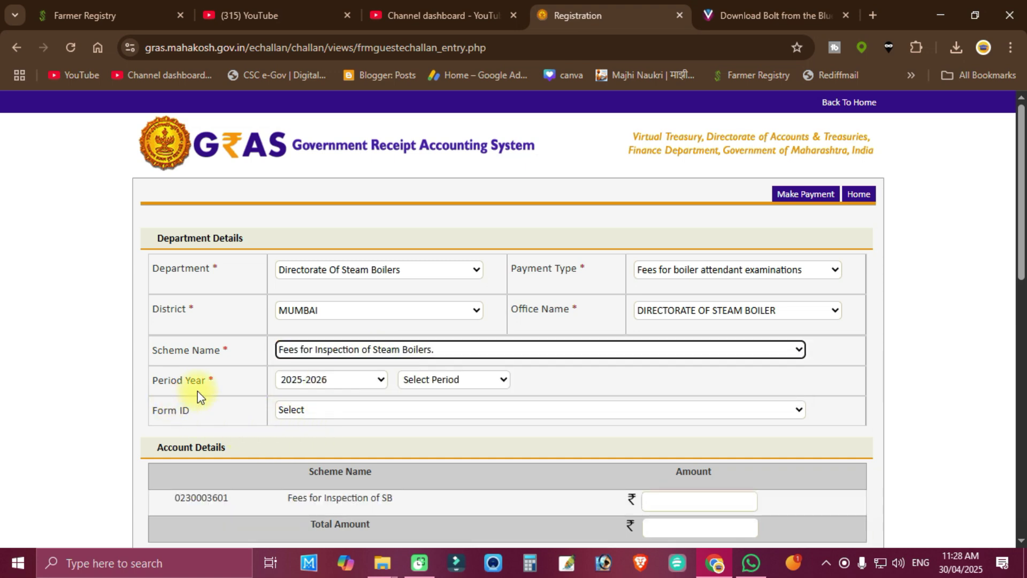
left_click(363, 386)
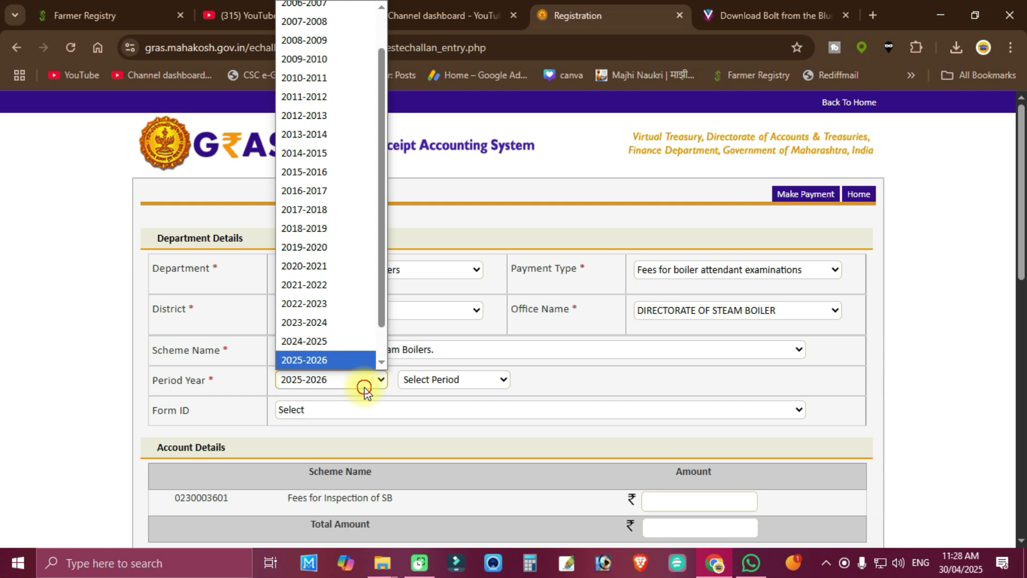
left_click(363, 390)
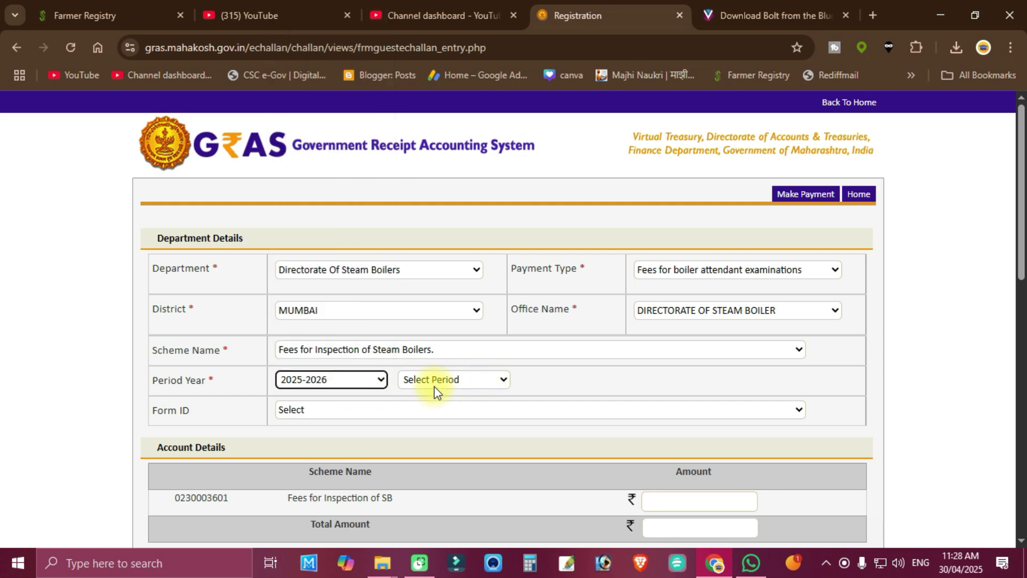
left_click(474, 382)
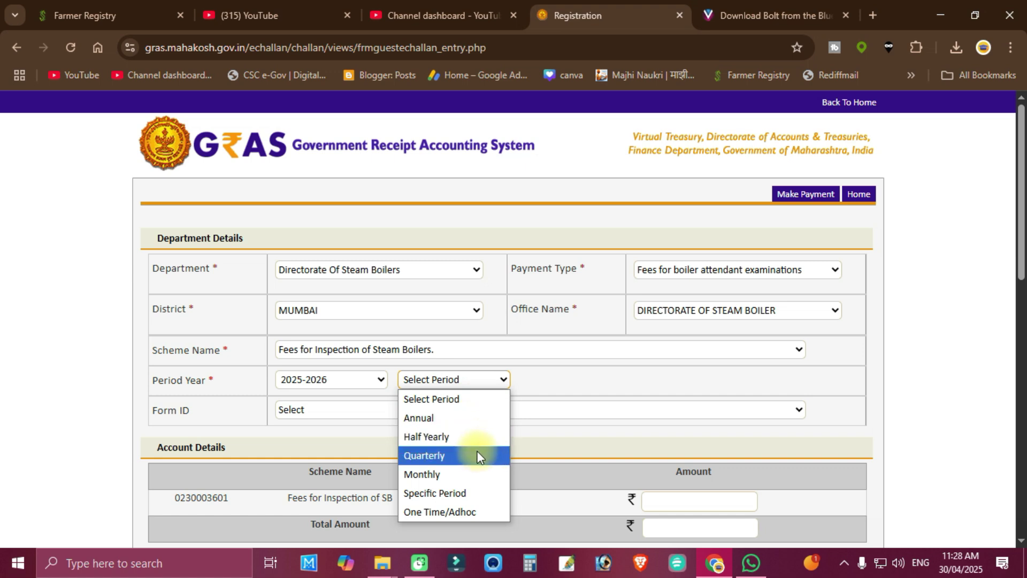
left_click(487, 511)
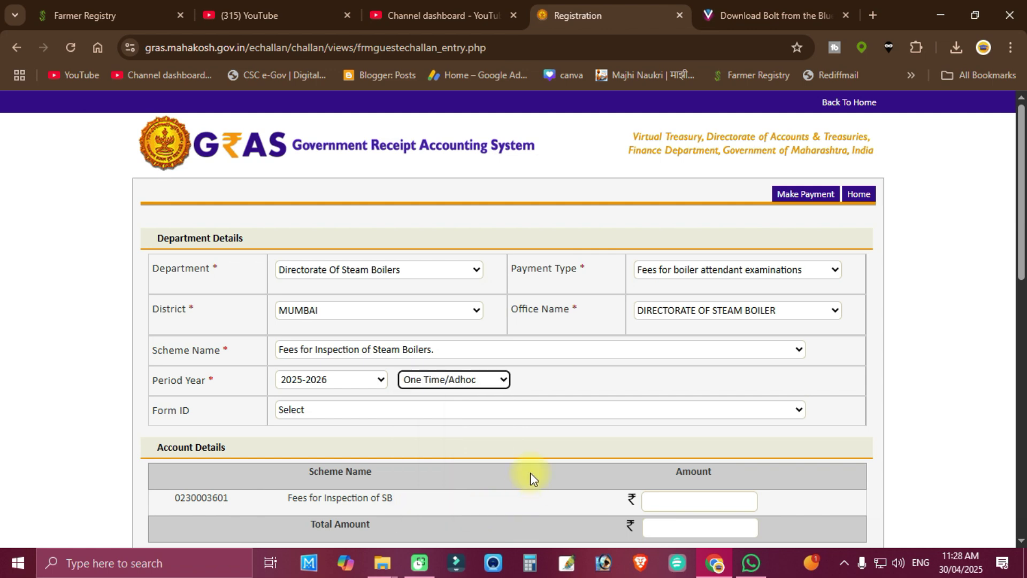
left_click(473, 381)
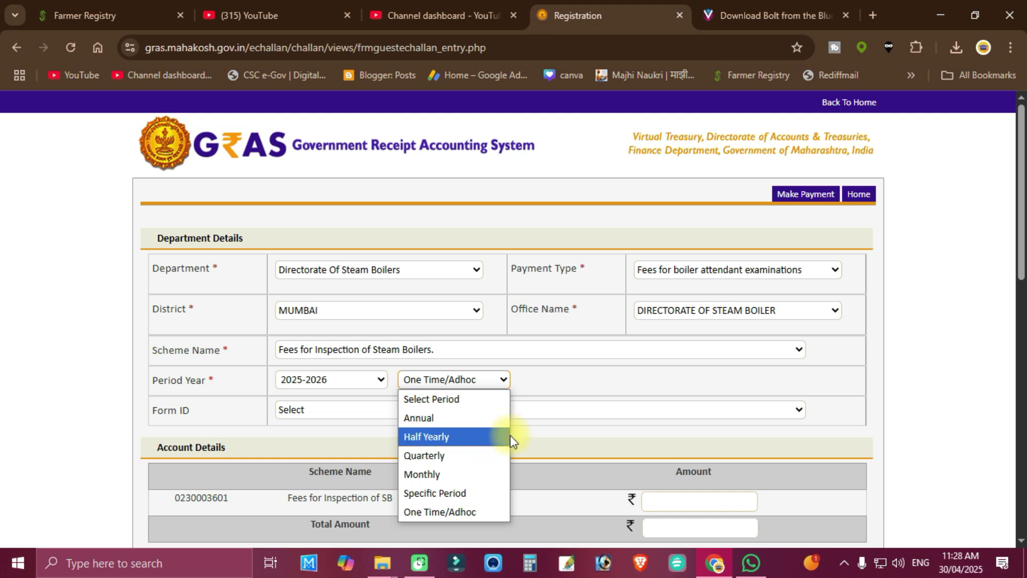
left_click(639, 396)
left_click(477, 409)
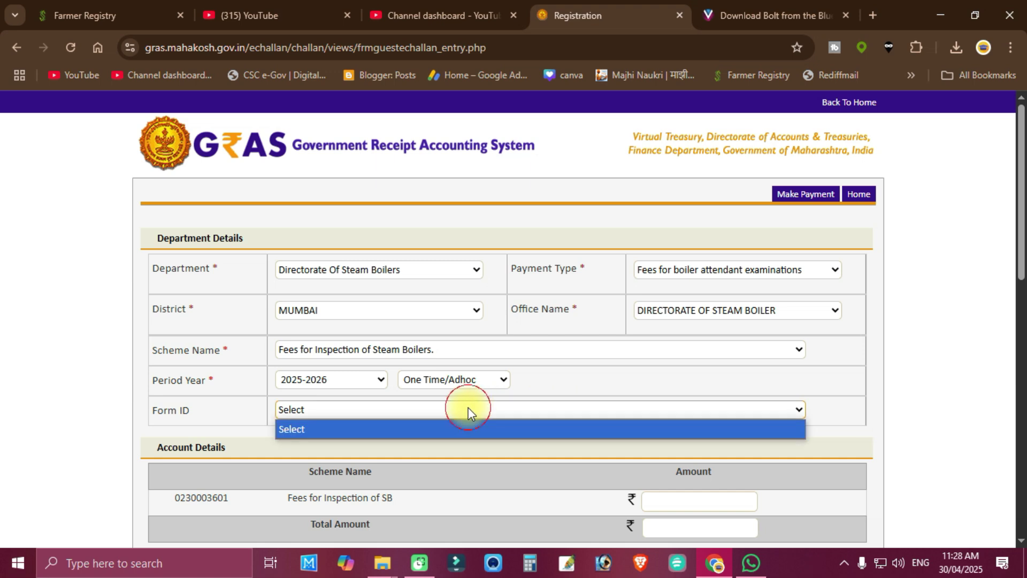
left_click(572, 378)
- Enter 500 as the amount for the Fees for Inspection of SB scheme in the account details
scroll(573, 383, "down", 8)
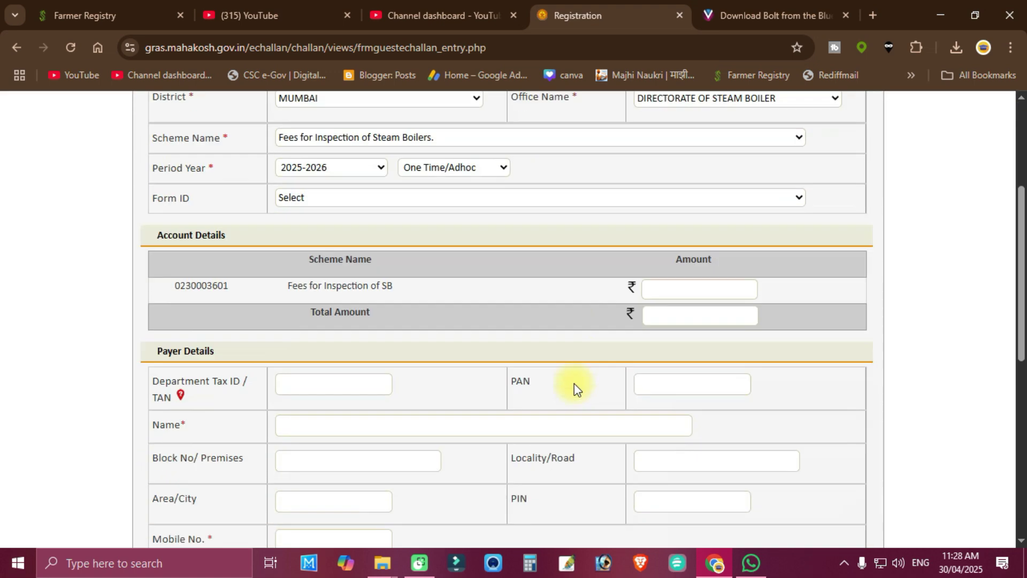
left_click_drag(1022, 385, 974, 280)
left_click(653, 302)
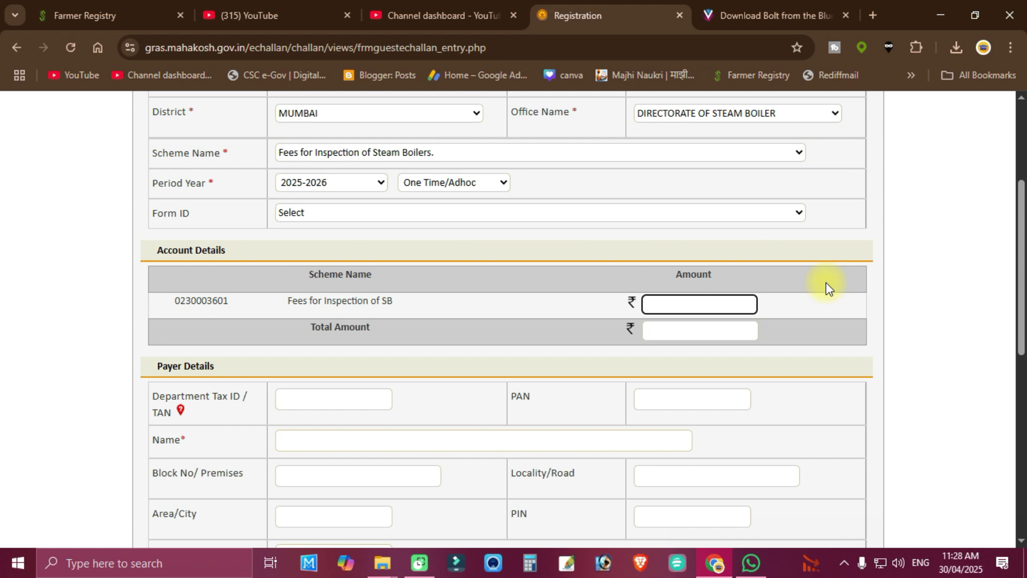
type("500")
left_click(904, 254)
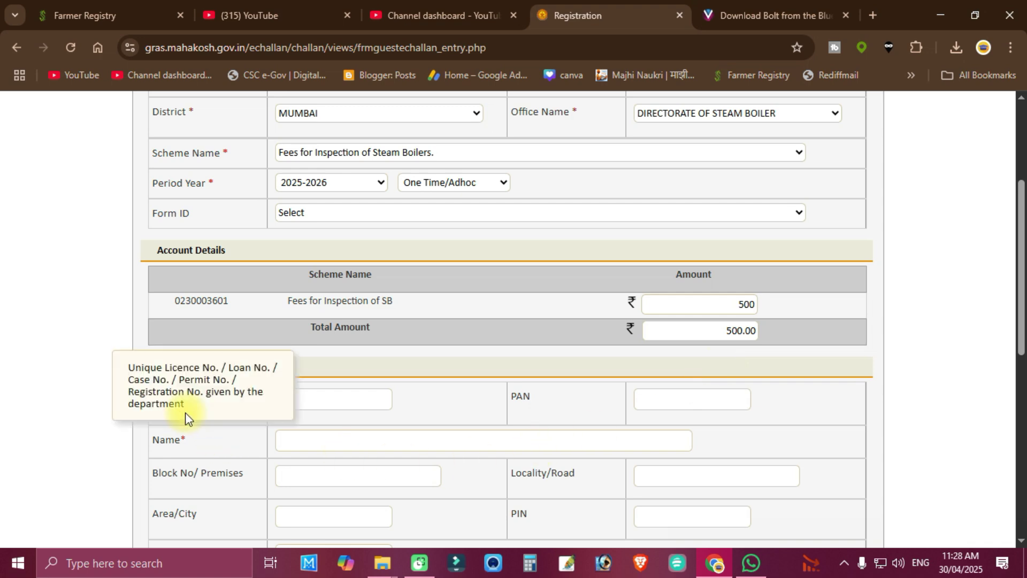
- Examine the payer detail fields for PAN, name, premises, locality, city, PIN and mobile number
left_click(364, 449)
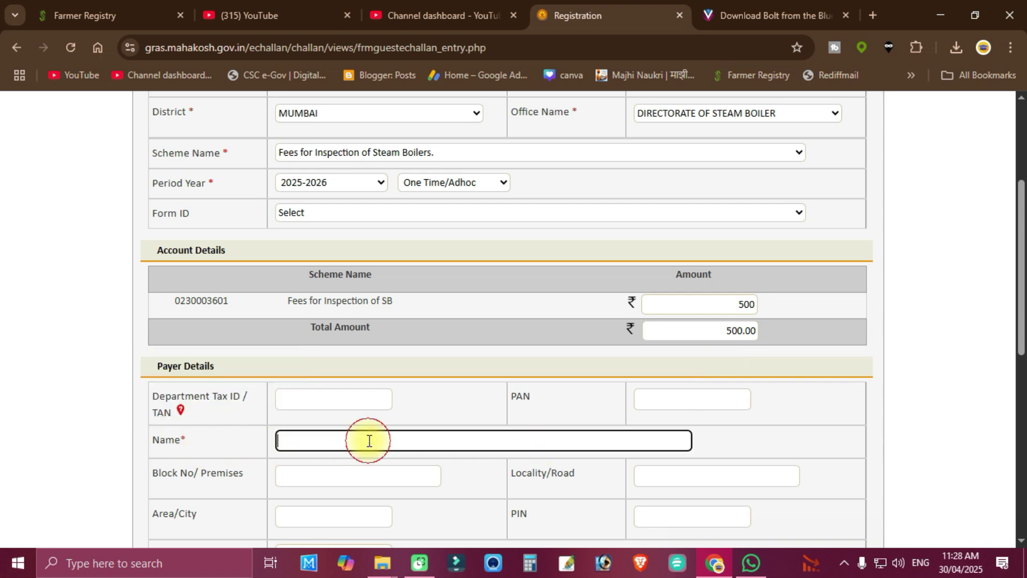
left_click(668, 401)
left_click(541, 436)
scroll(505, 434, "down", 3)
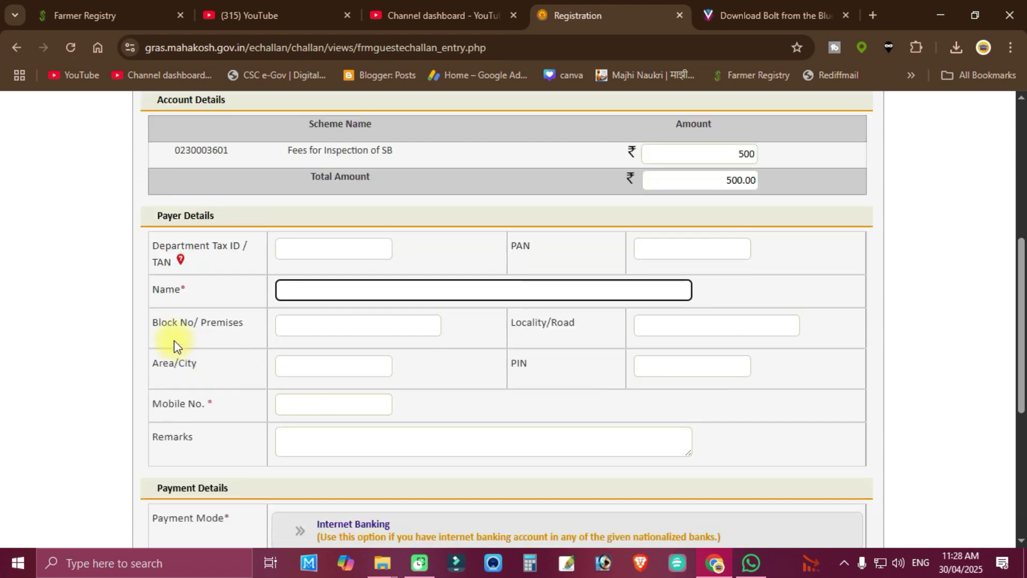
left_click(318, 331)
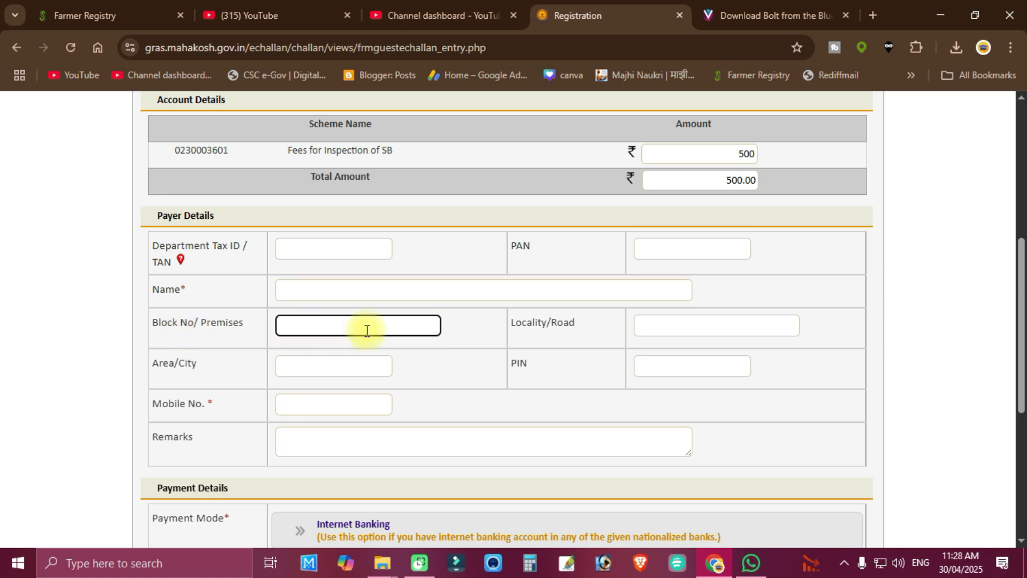
left_click(707, 327)
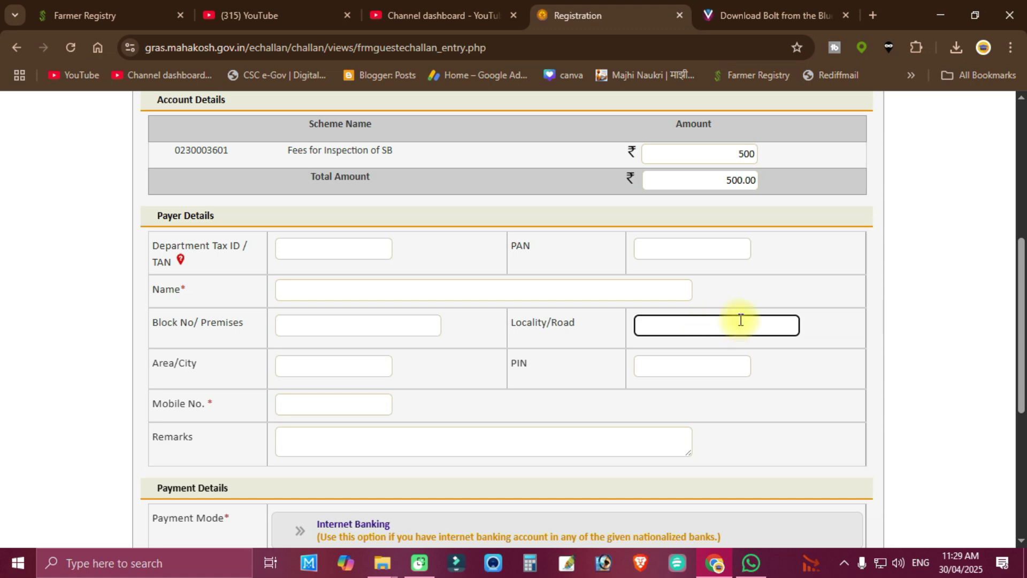
left_click(343, 369)
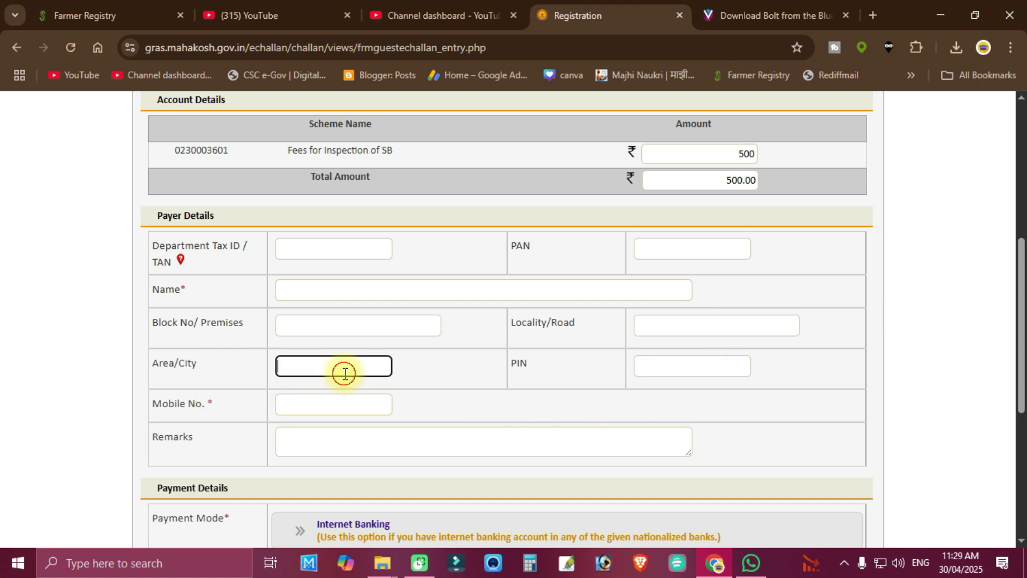
left_click(667, 367)
left_click(334, 406)
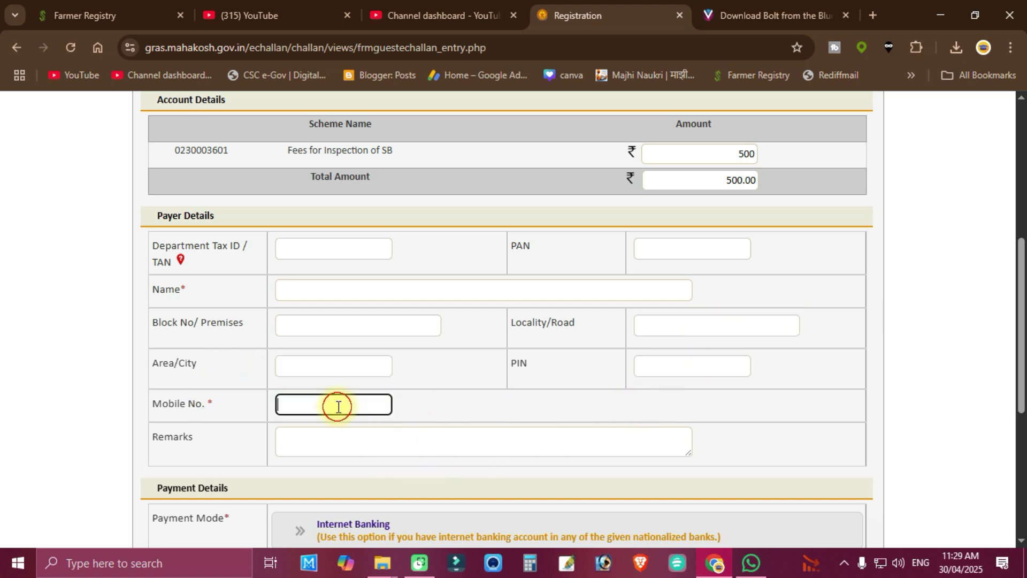
- Enter "FIRST CLASS BOILEER ATTENDANT EXAM 2025" as the remarks in the payer details
left_click(328, 441)
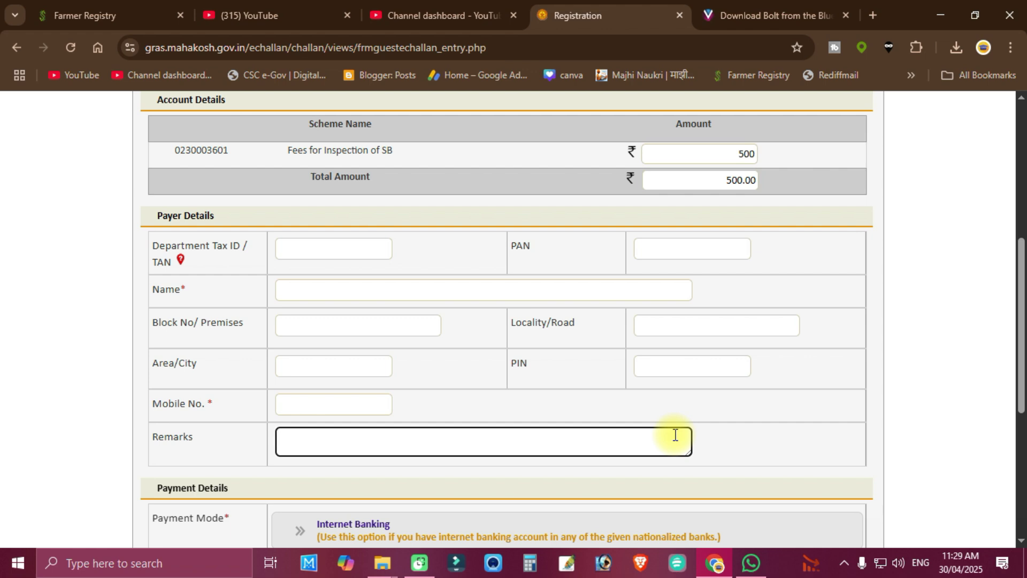
type("FIRST CLASS BOILEER ATTENDANT EXAM 2025")
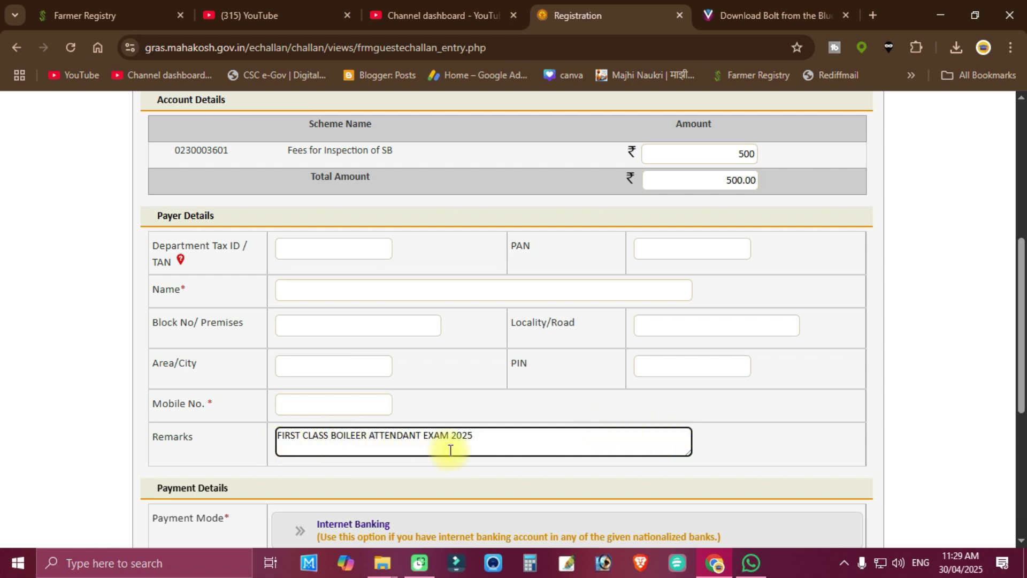
left_click(738, 418)
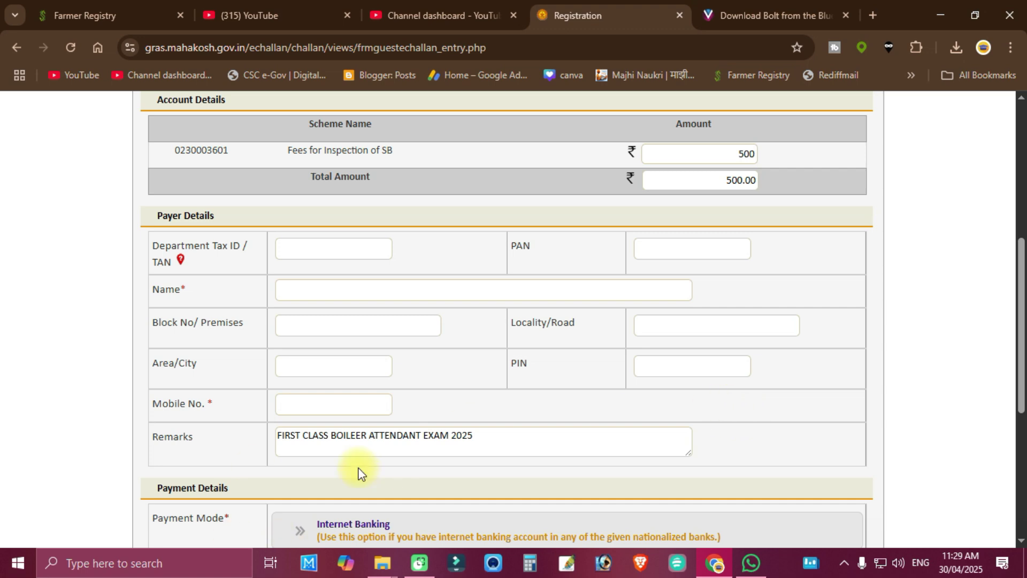
left_click(488, 443)
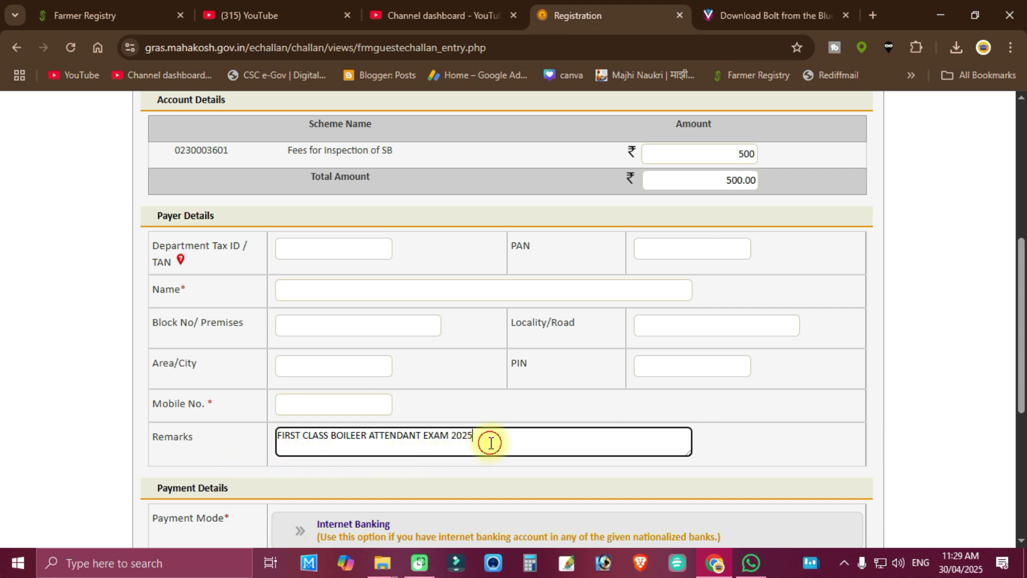
- Choose Payment Gateway as the payment mode, with SBI EPay (State Bank Of India) as the gateway
scroll(940, 383, "down", 3)
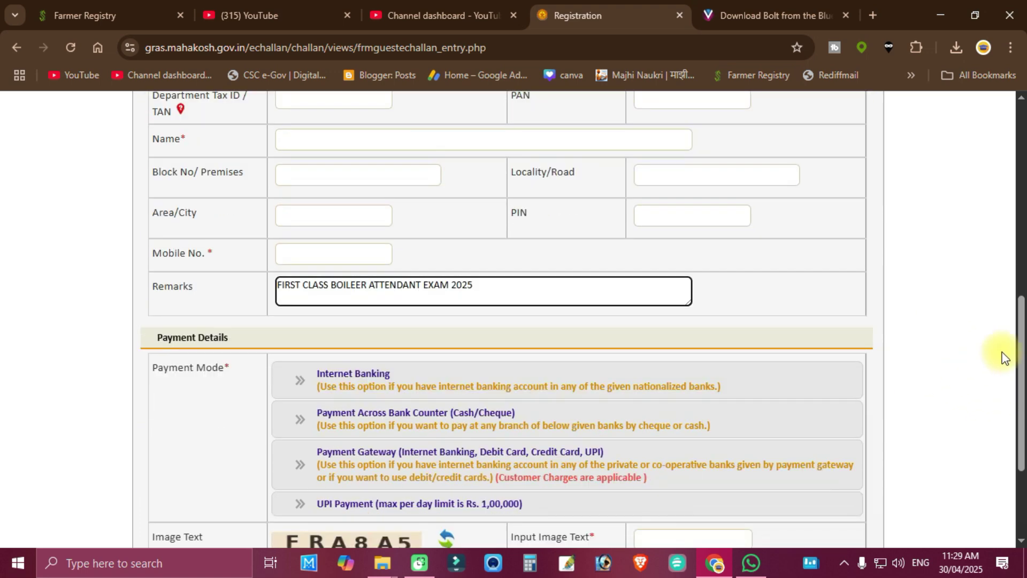
scroll(1022, 343, "down", 1)
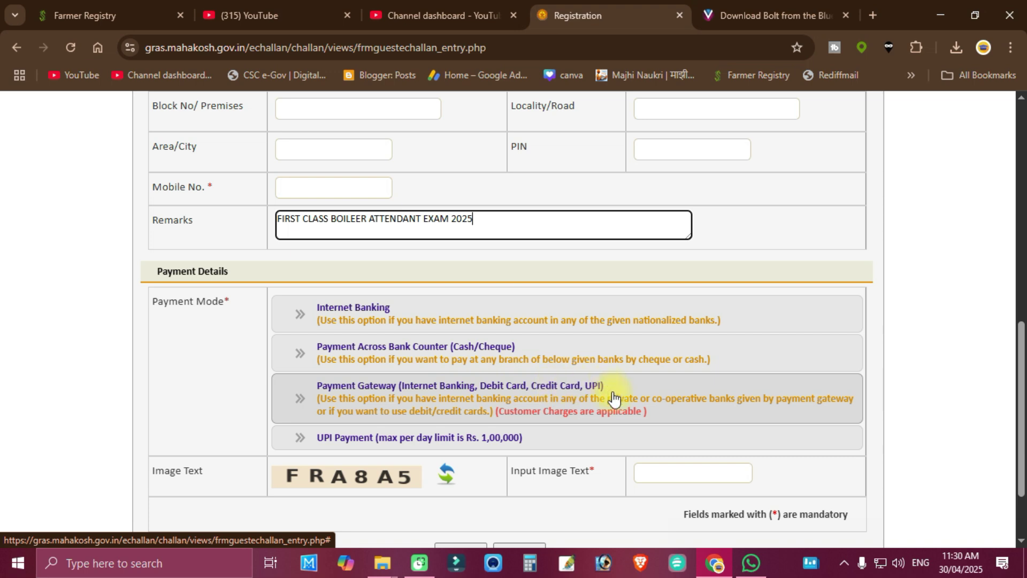
left_click(574, 391)
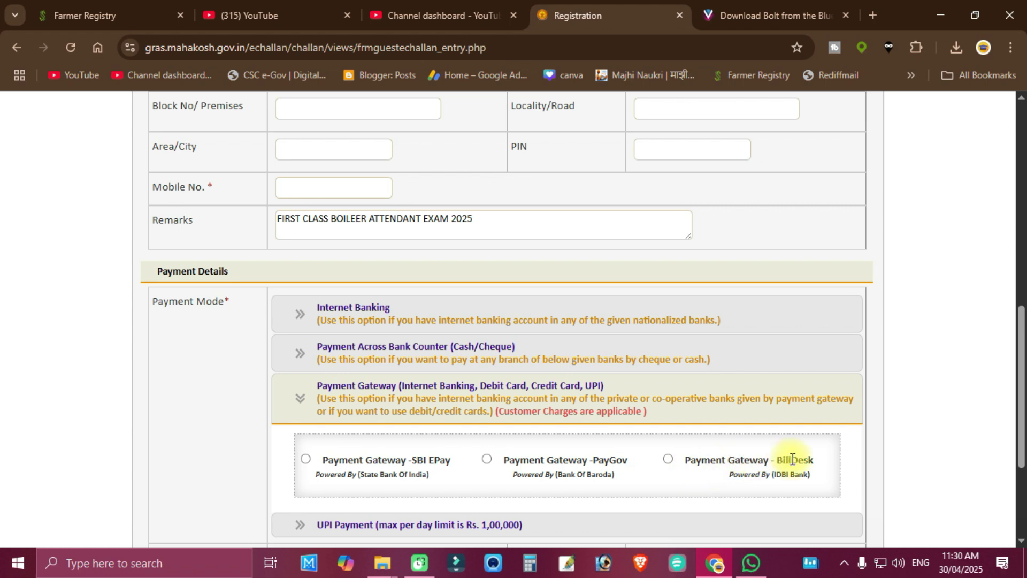
left_click(305, 459)
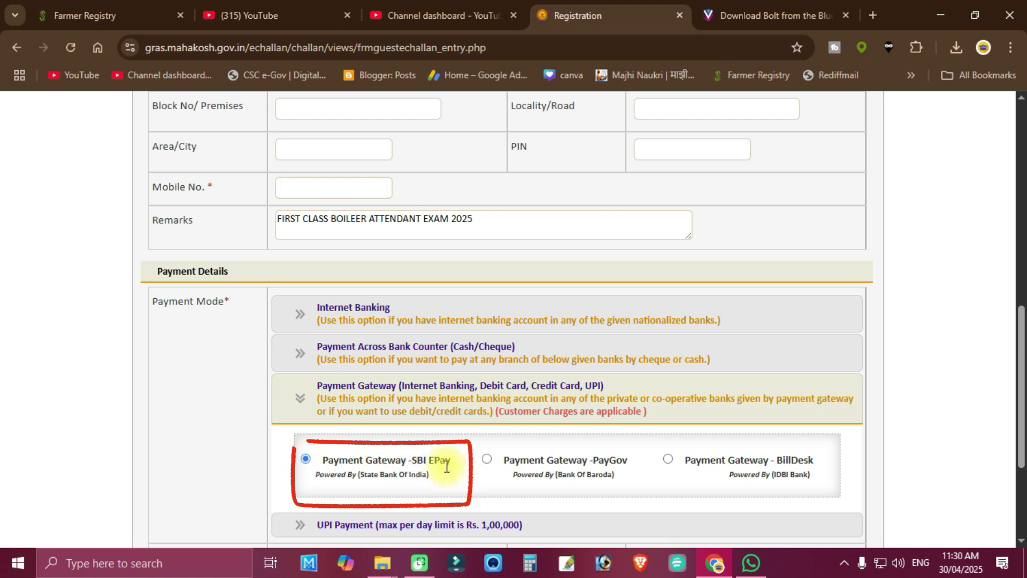
- Enter the image verification text and submit the challan form for preview
scroll(930, 359, "down", 3)
scroll(939, 369, "up", 1)
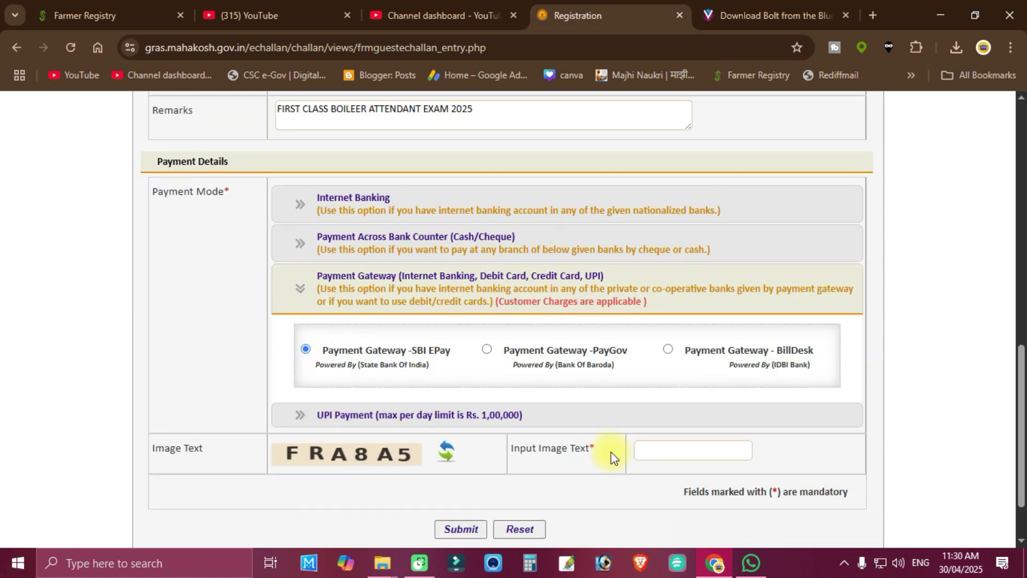
left_click(671, 454)
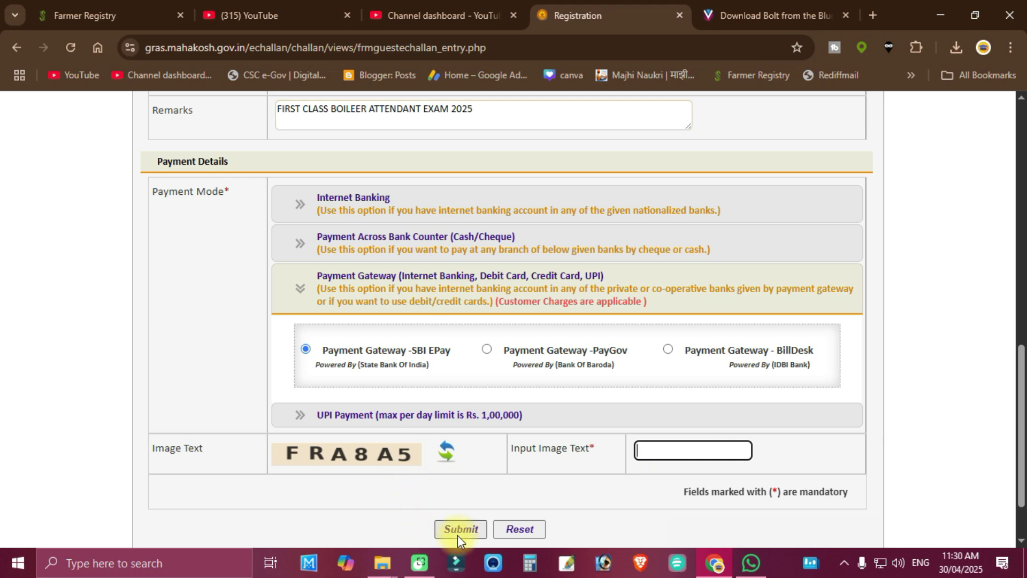
type("FRA8A5")
scroll(457, 535, "down", 1)
left_click(460, 479)
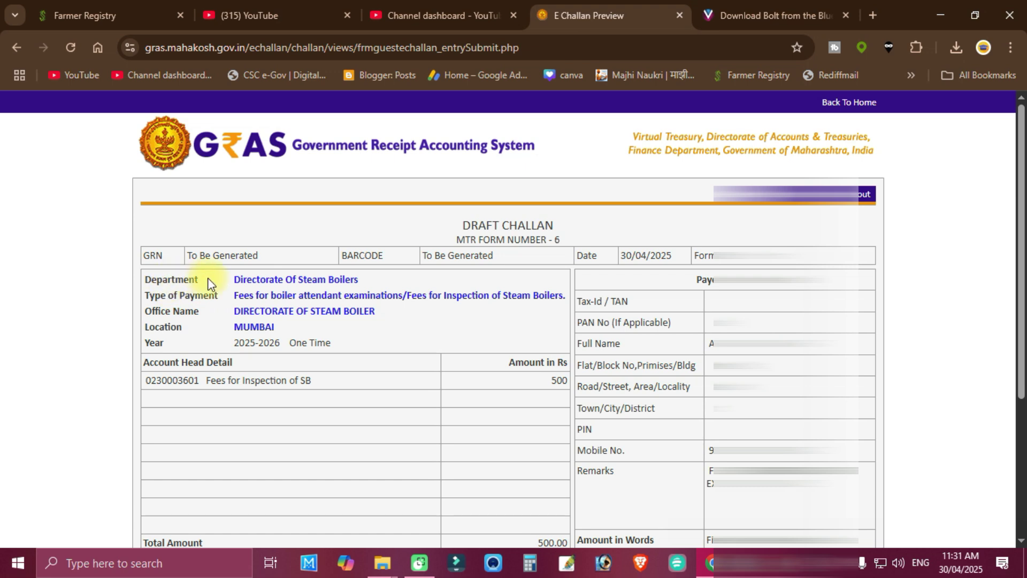
- Check the draft challan's department, type of payment, office name, location, year, account head and amount
left_click_drag(231, 279, 350, 278)
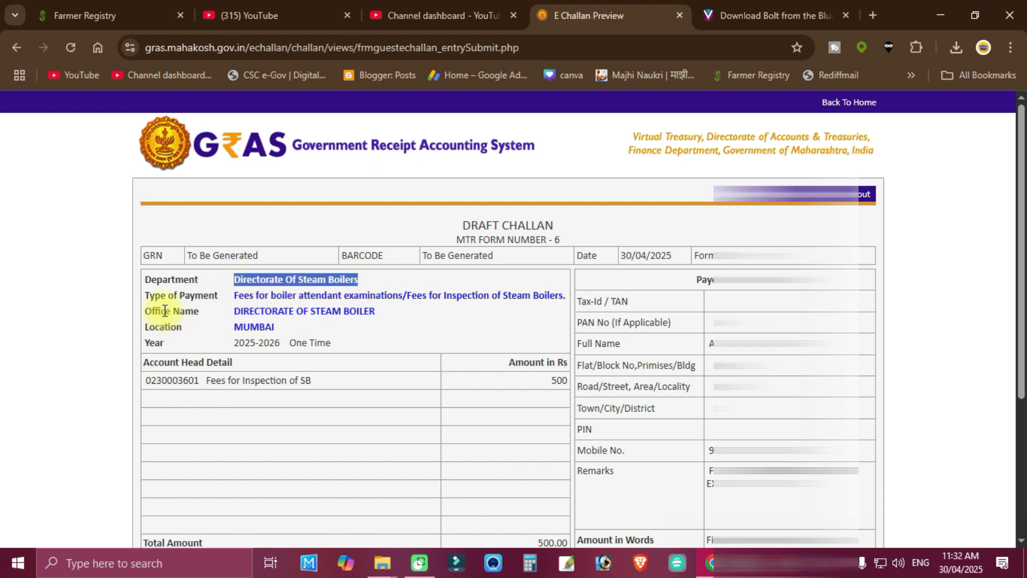
double_click(237, 295)
left_click_drag(274, 298, 538, 309)
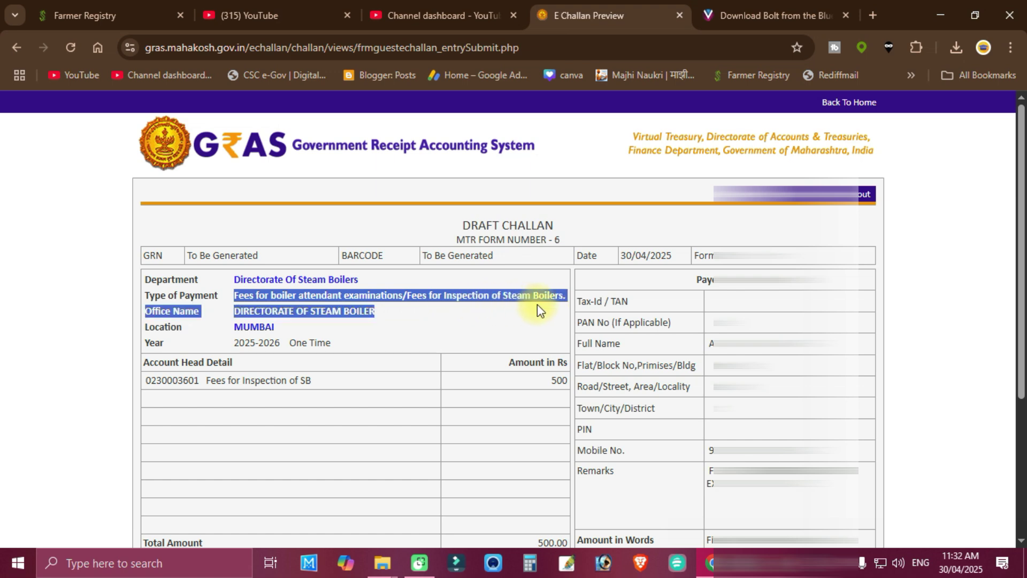
left_click(198, 336)
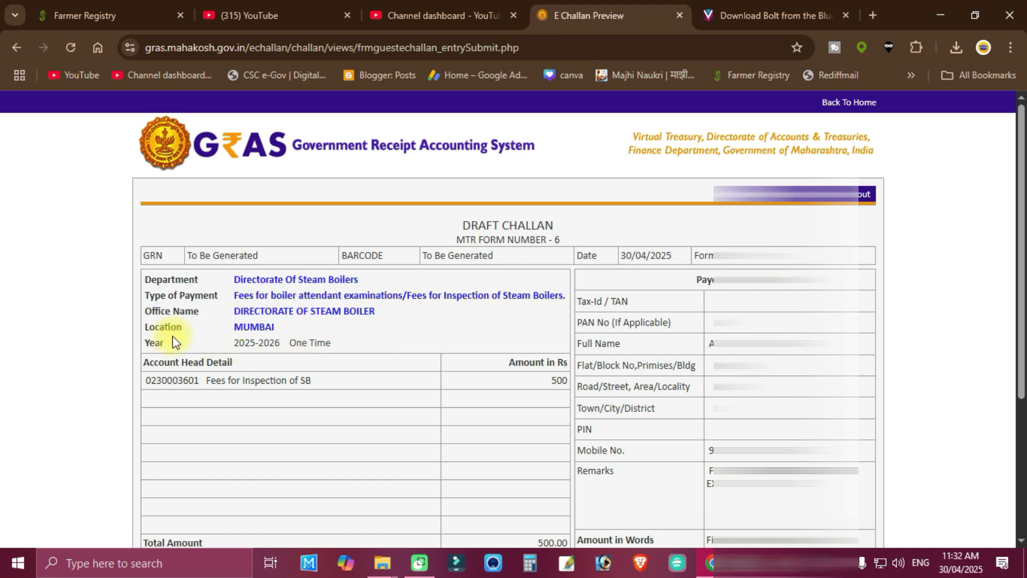
left_click_drag(229, 333, 300, 336)
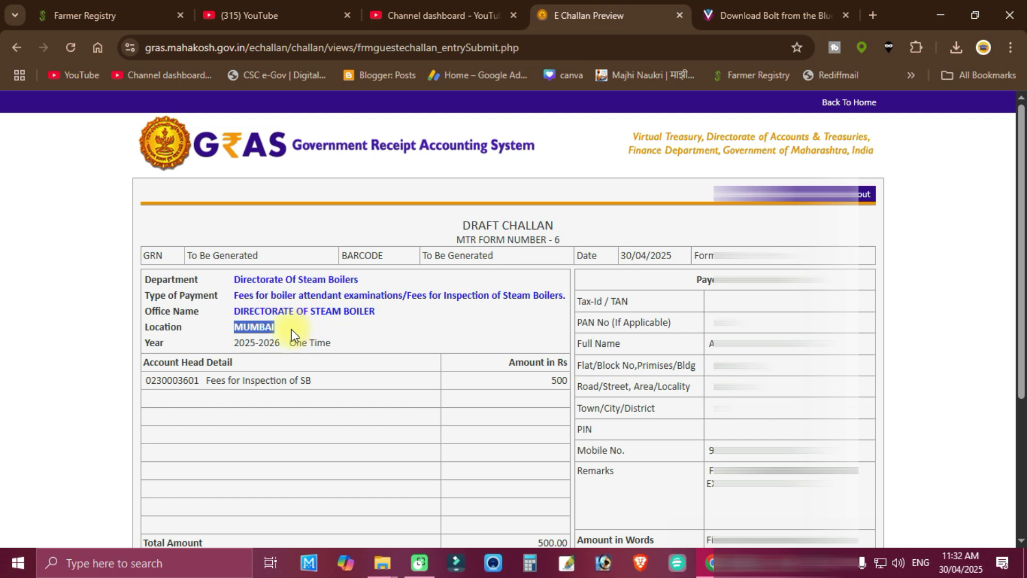
left_click_drag(234, 312, 320, 312)
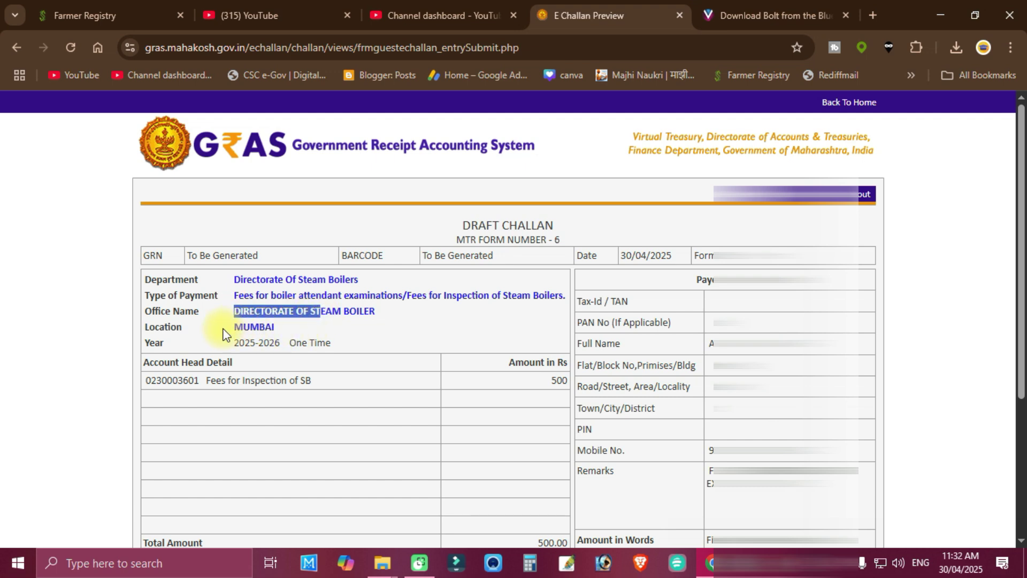
left_click_drag(229, 328, 298, 334)
left_click_drag(144, 346, 332, 346)
left_click(306, 346)
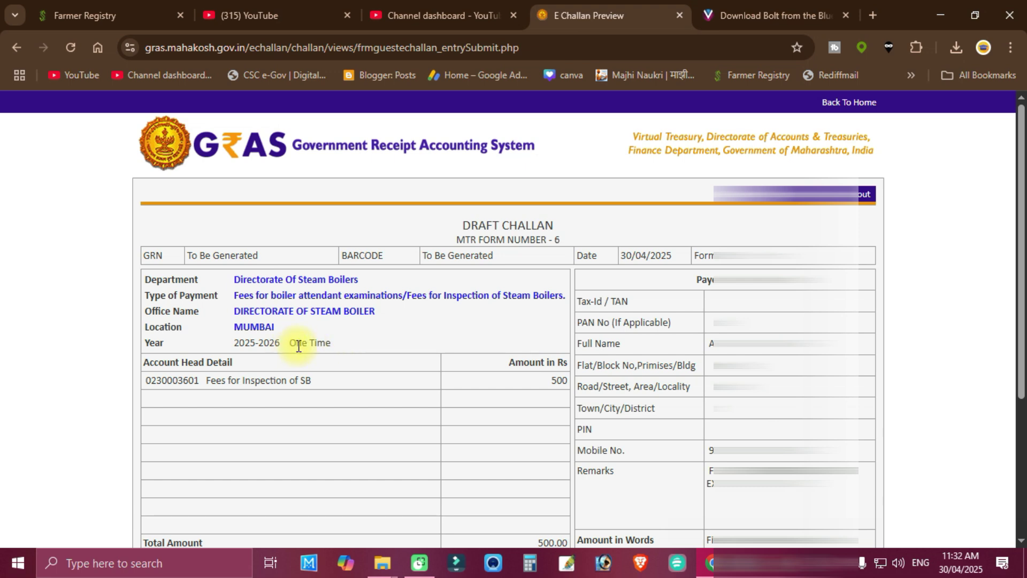
left_click(288, 346)
left_click_drag(288, 347, 358, 342)
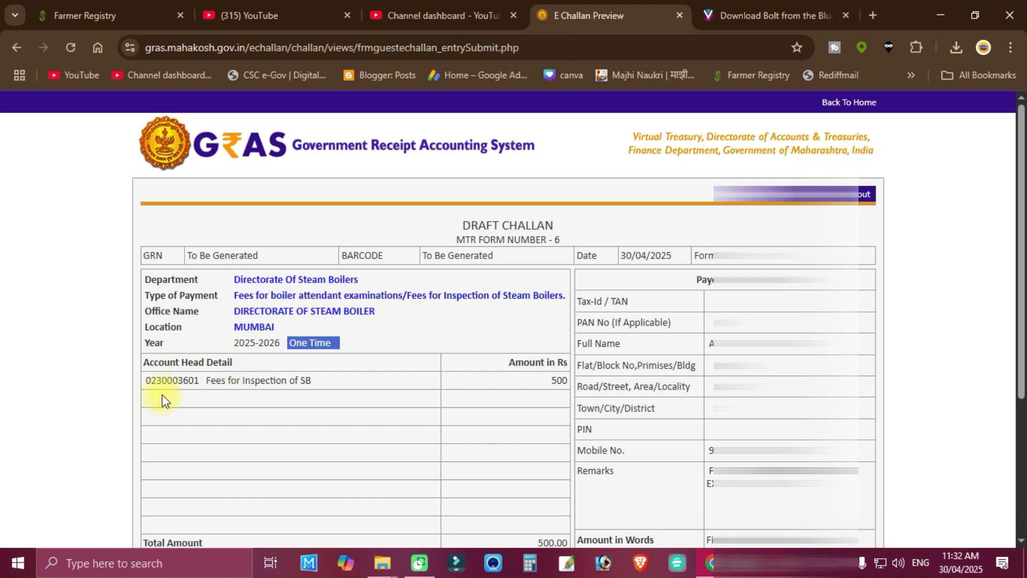
left_click_drag(152, 381, 281, 376)
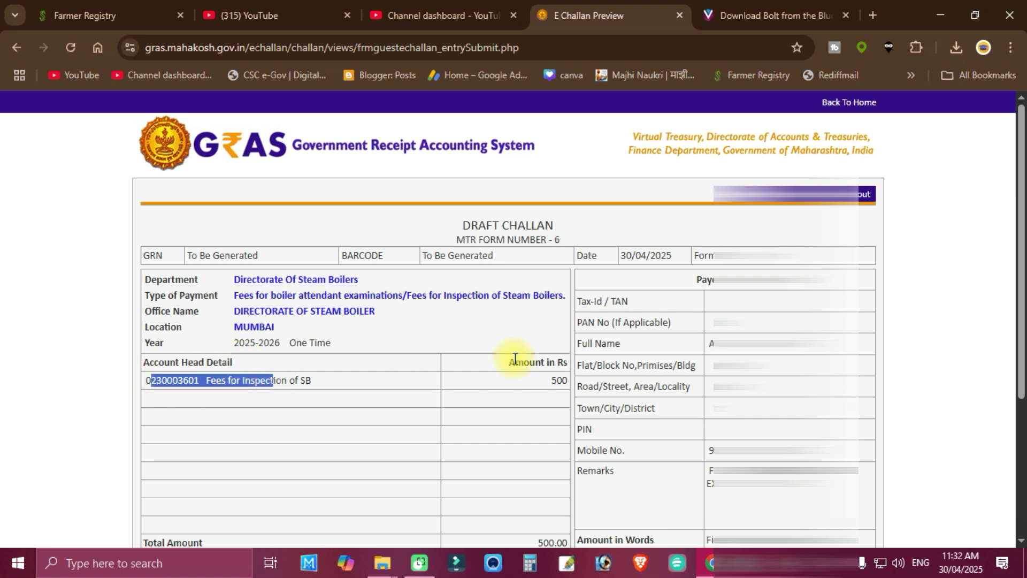
left_click_drag(546, 383, 571, 384)
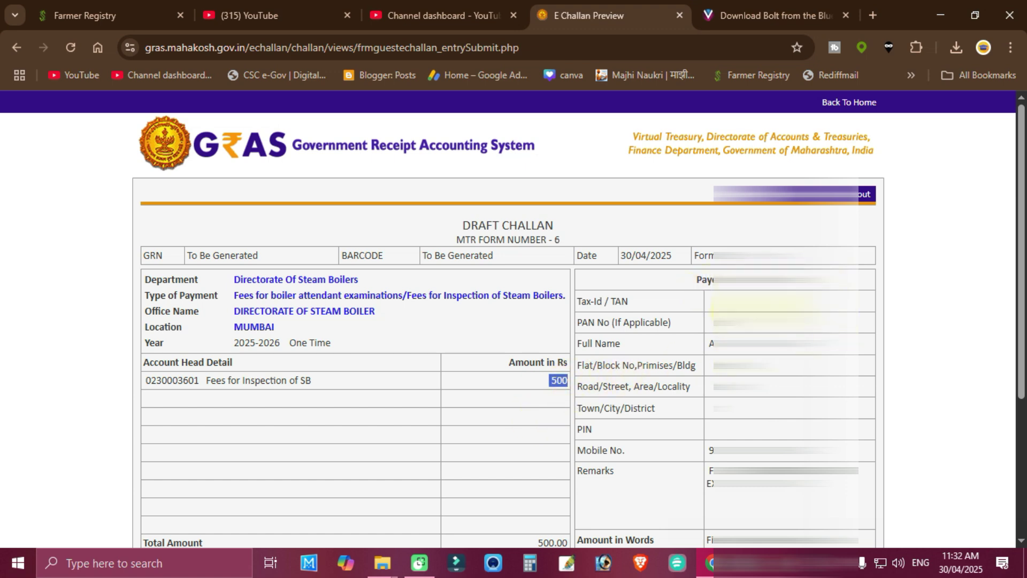
- Check the draft challan's mobile number, remarks, amount in words, total amount and the refund declaration
left_click_drag(711, 450, 840, 450)
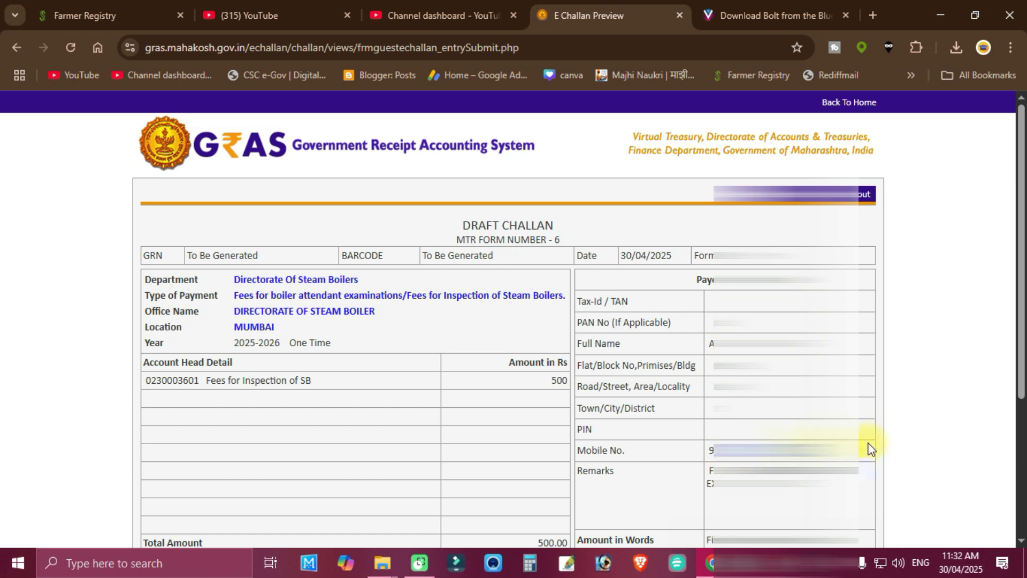
scroll(1005, 326, "down", 4)
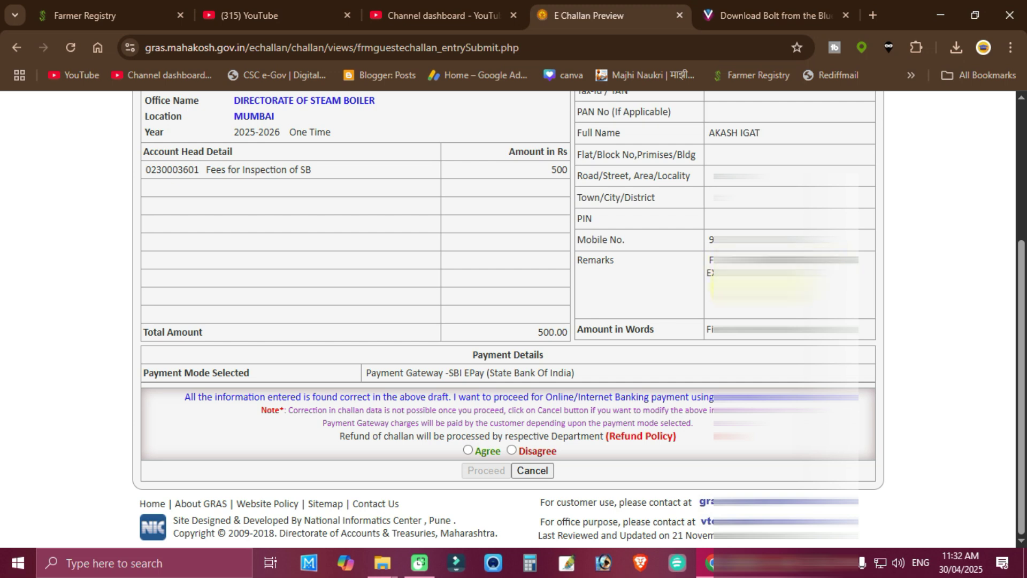
left_click_drag(712, 289, 687, 263)
left_click_drag(696, 329, 845, 329)
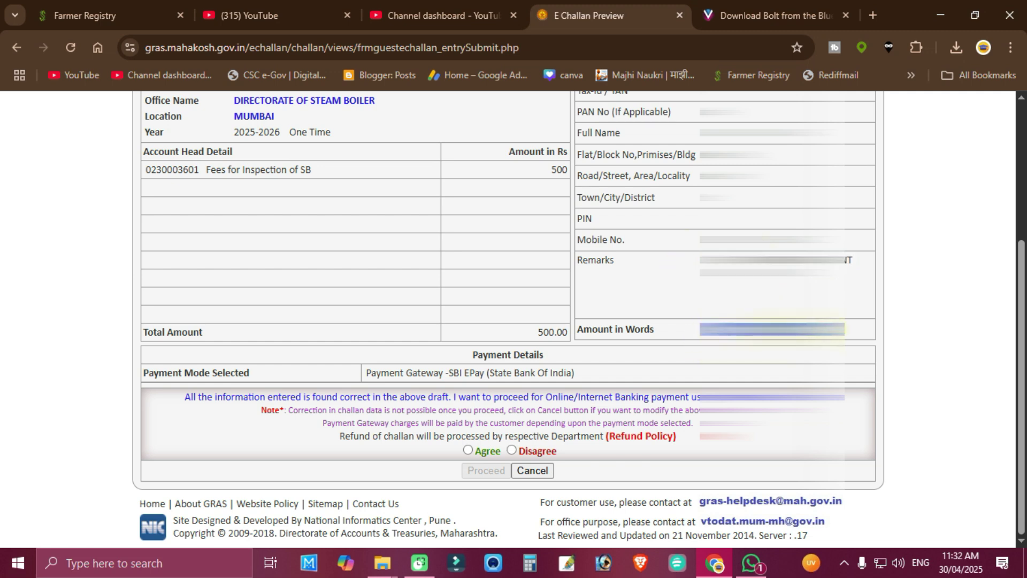
left_click(834, 329)
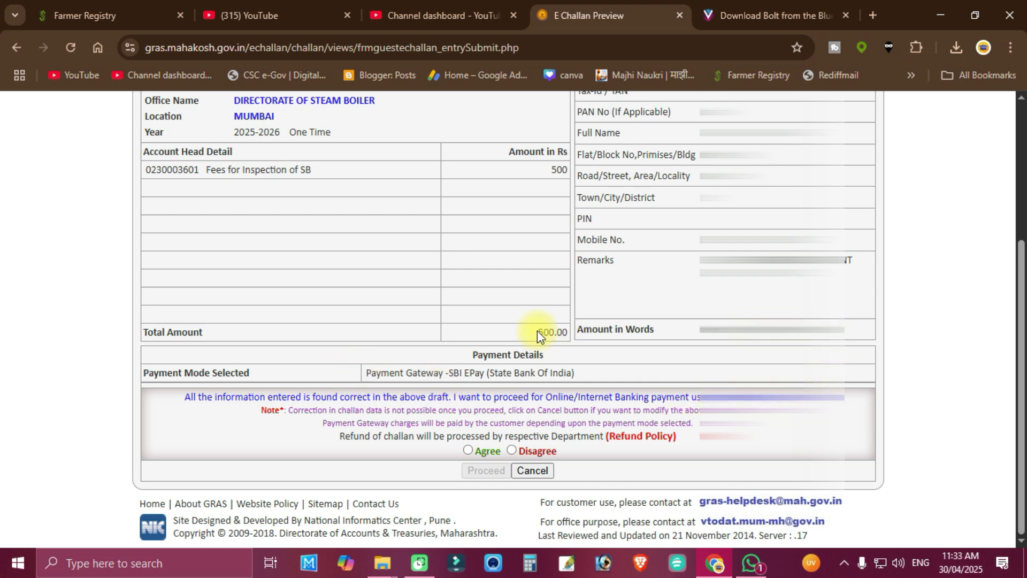
left_click_drag(538, 334, 574, 336)
left_click(551, 342)
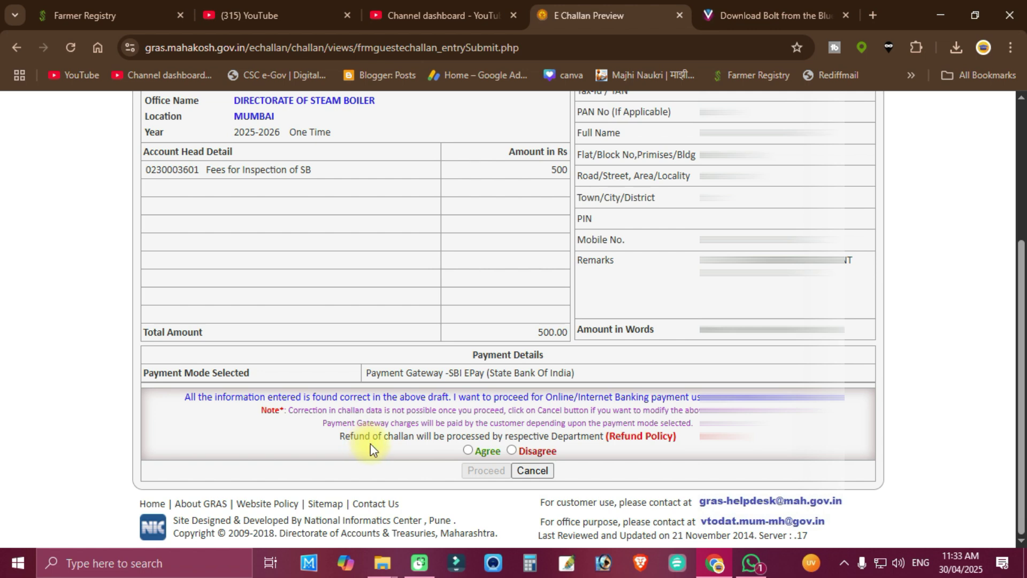
left_click(633, 442)
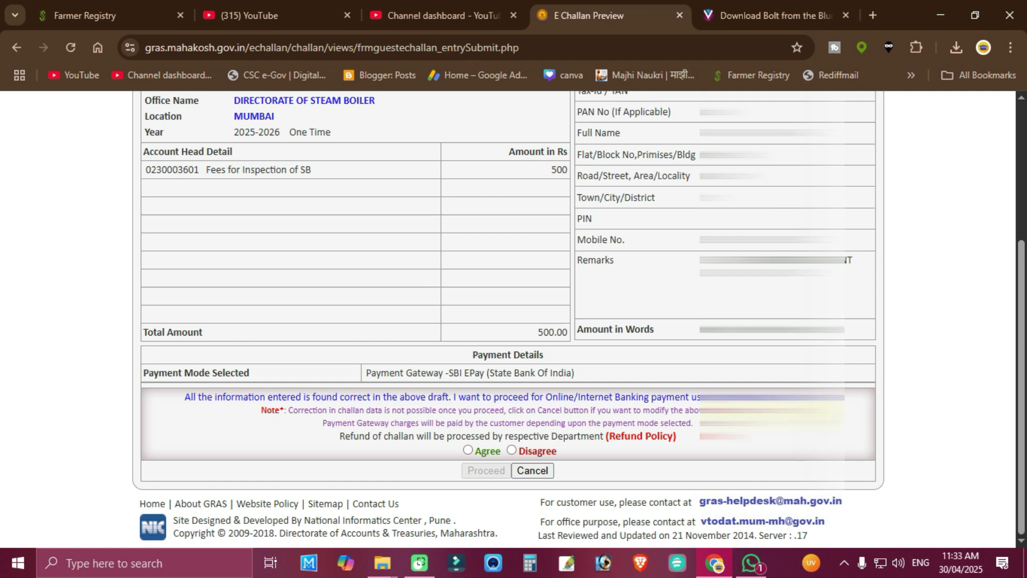
- Agree to the draft challan's declaration, proceed with the payment and acknowledge the GRN number notice
left_click(467, 450)
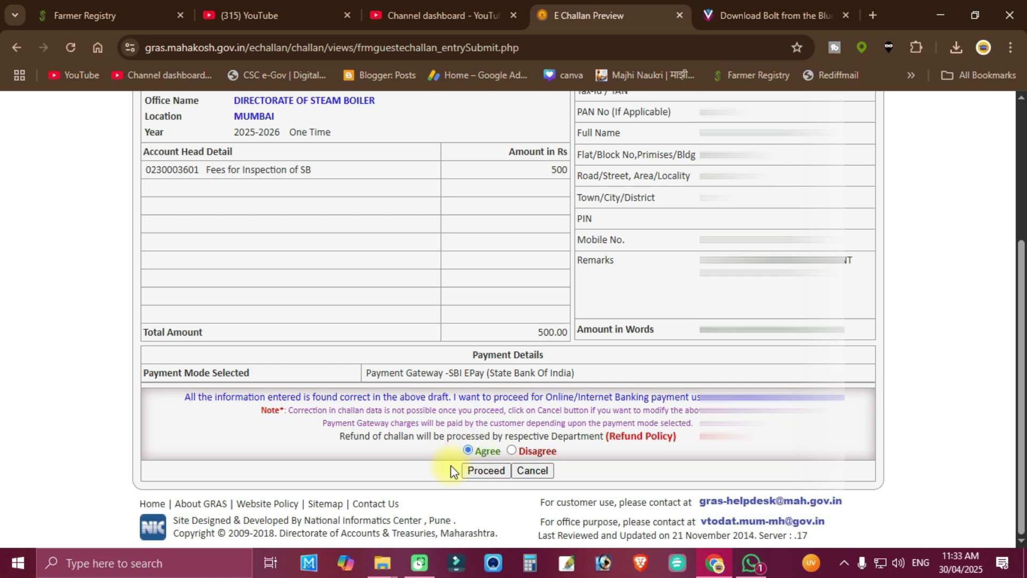
left_click(486, 471)
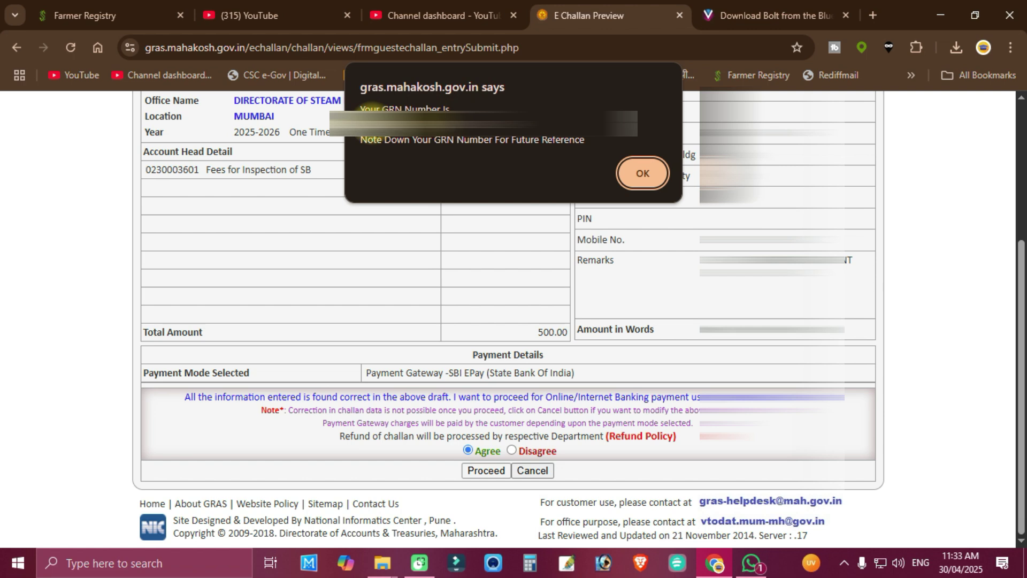
left_click(643, 173)
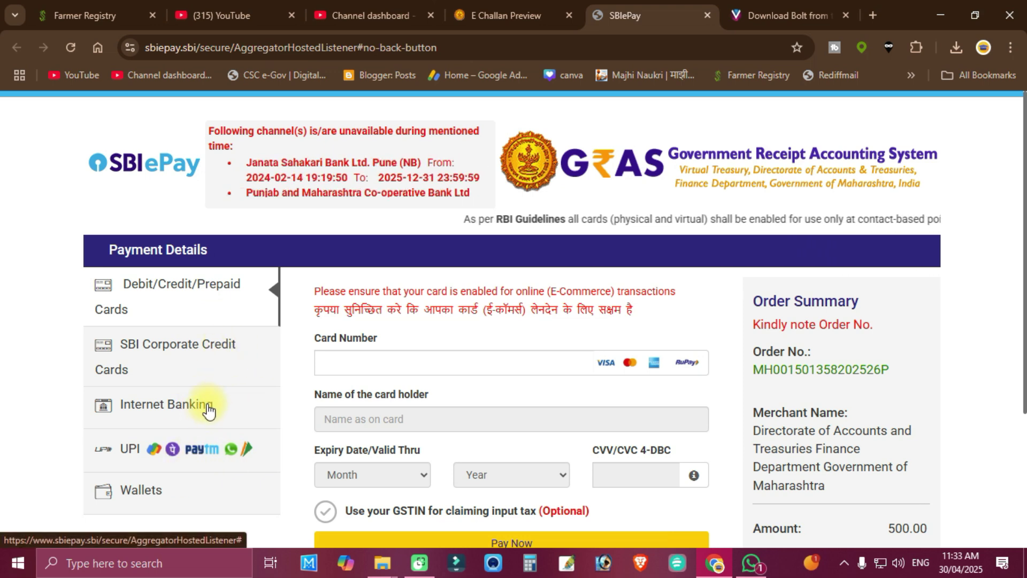
- Choose UPI with the UPI QR option as the payment method and proceed to the QR code for scanning
left_click(385, 356)
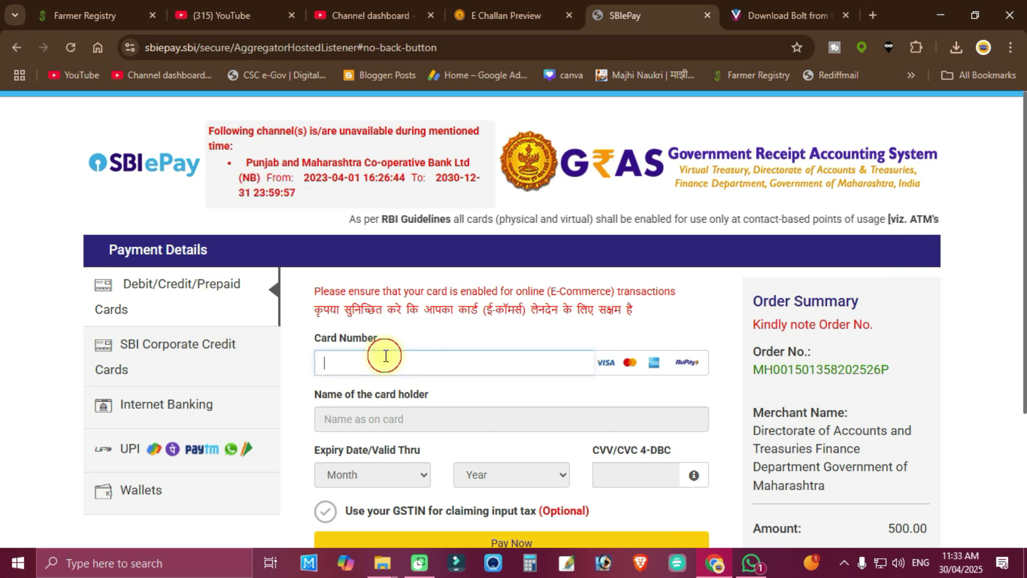
left_click(205, 454)
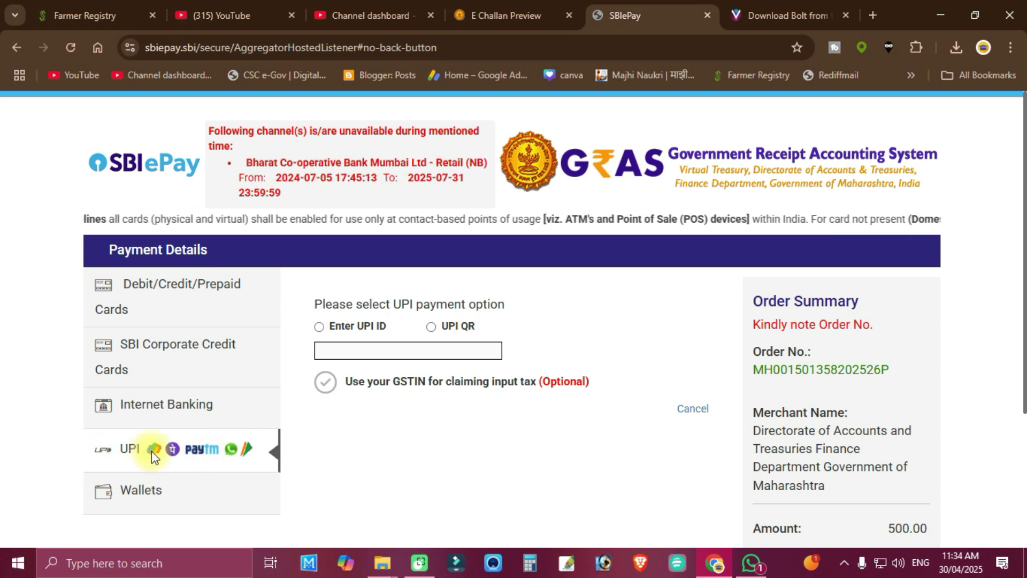
left_click(438, 334)
left_click(387, 419)
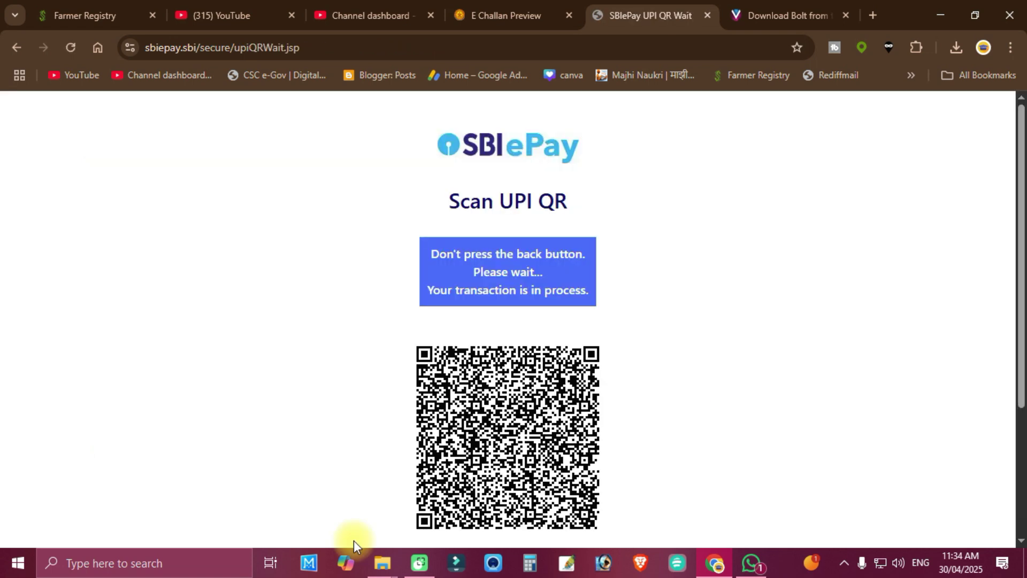
scroll(836, 356, "down", 1)
left_click_drag(374, 258, 573, 328)
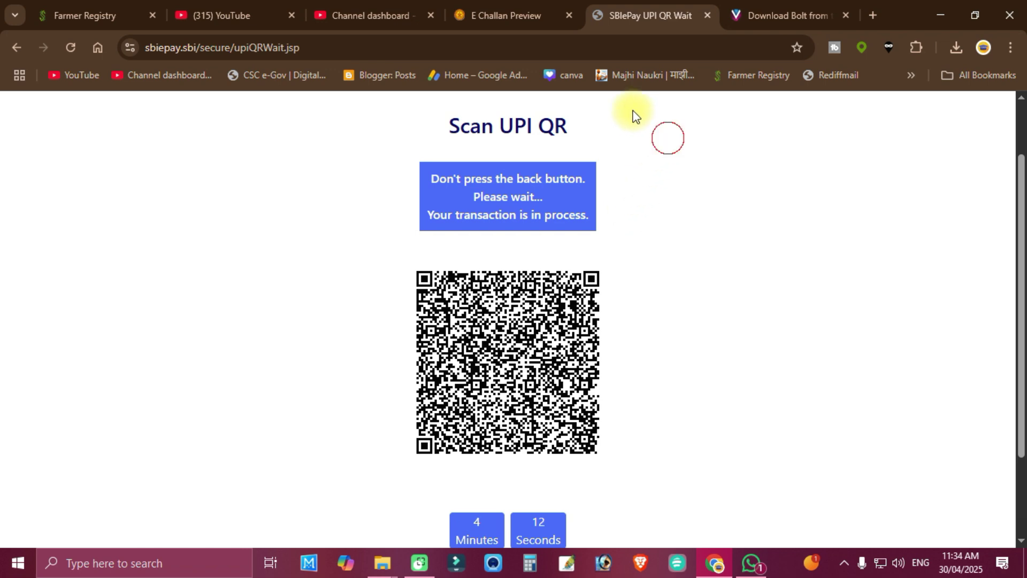
- Return from the challan preview to the GRAS home page and open the Search Challan form for unregistered users
left_click(550, 16)
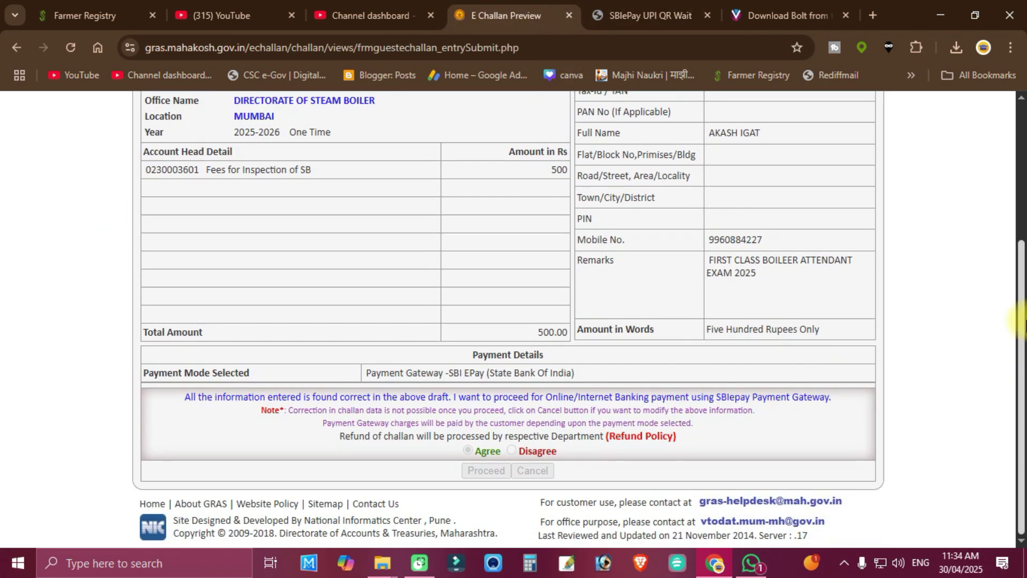
left_click_drag(1022, 406, 1022, 150)
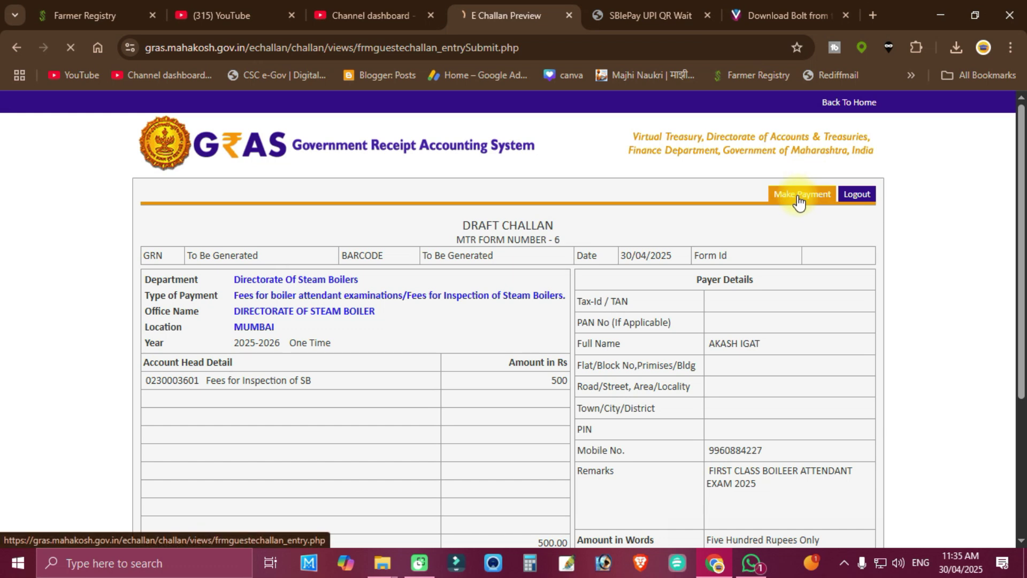
left_click(797, 196)
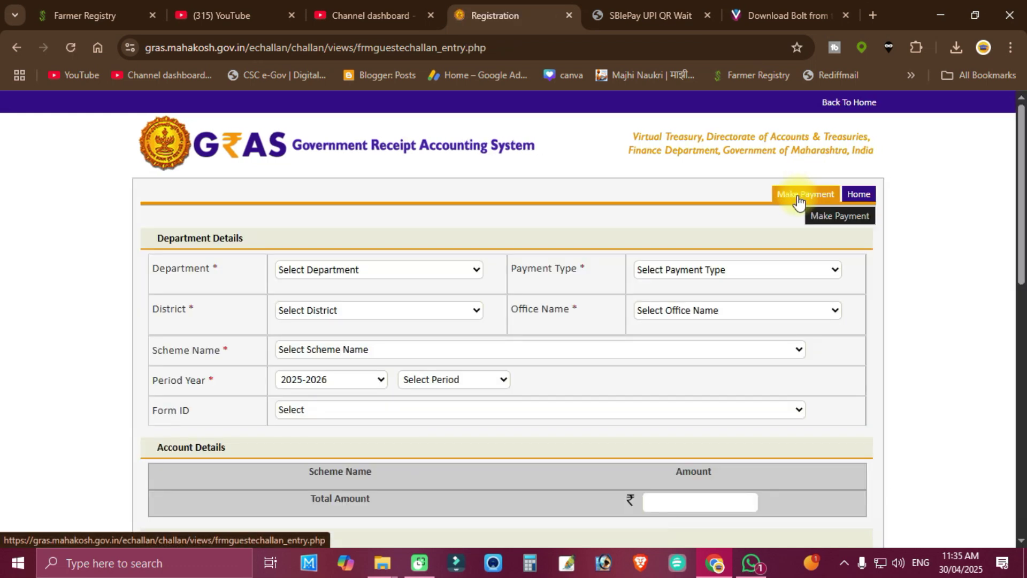
left_click(855, 194)
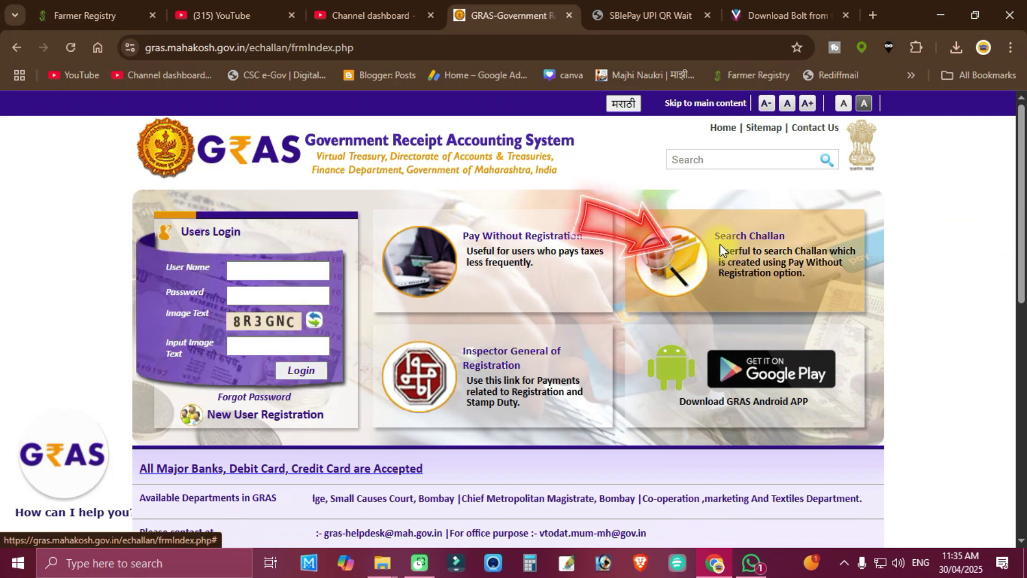
left_click(786, 262)
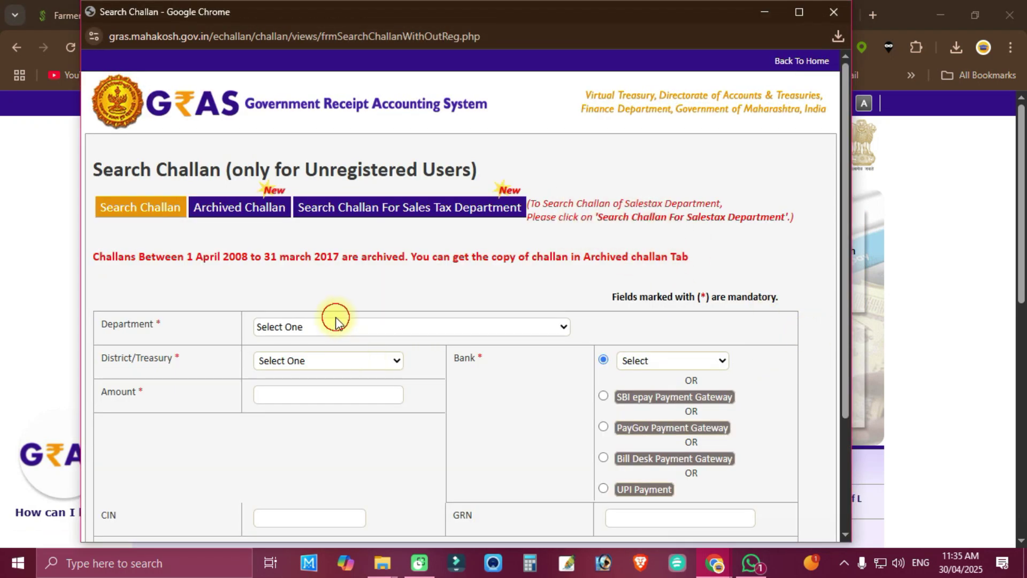
- Set the challan search's department to Directorate Of Steam Boilers and its district/treasury to Mumbai
left_click(335, 320)
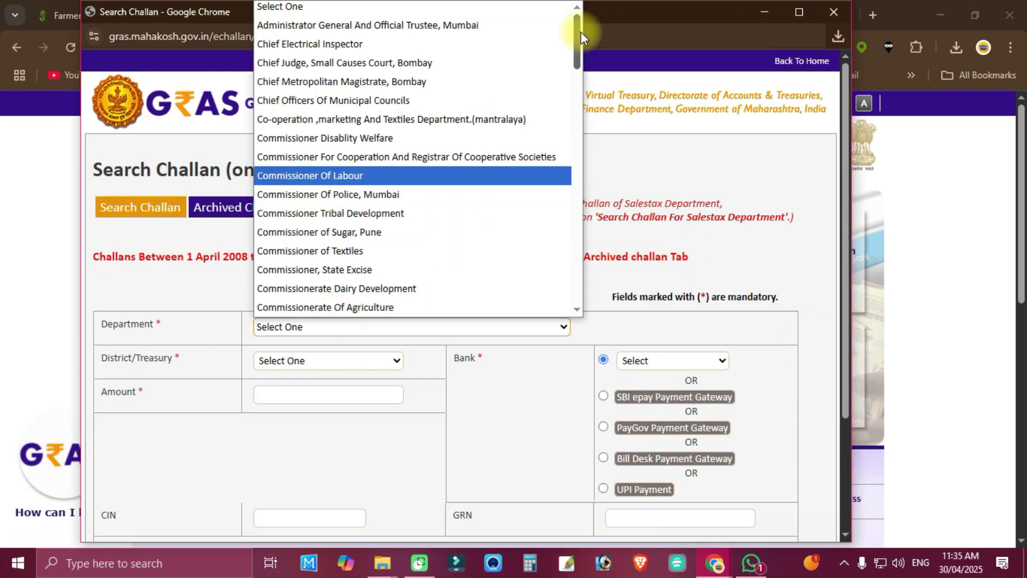
left_click_drag(576, 39, 595, 140)
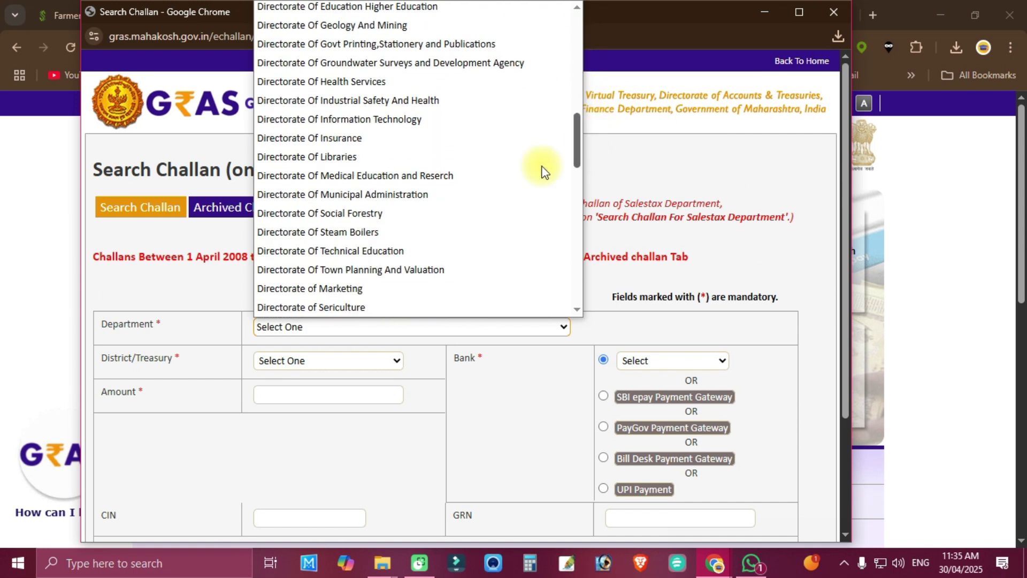
left_click(378, 231)
left_click(297, 361)
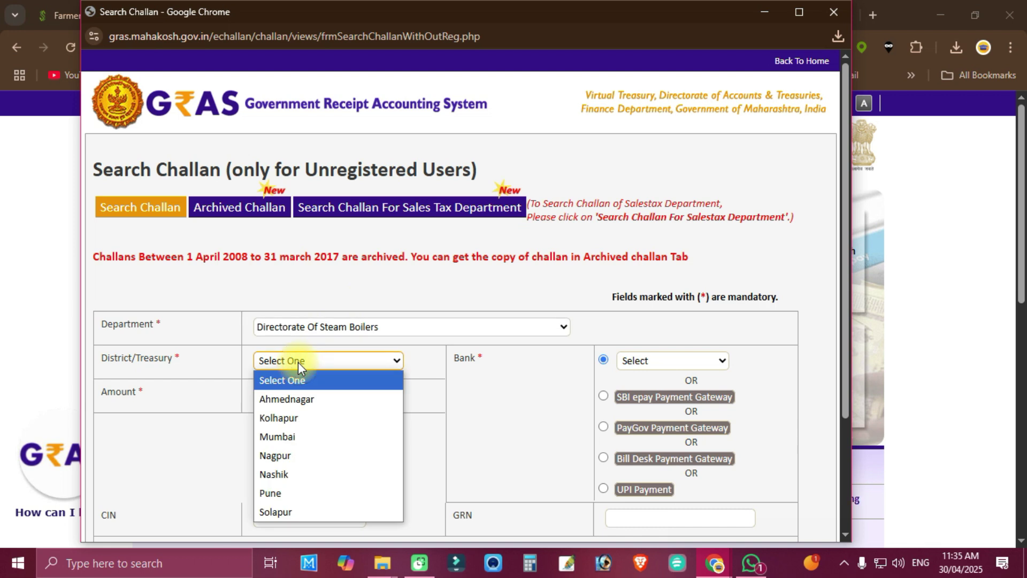
left_click(304, 444)
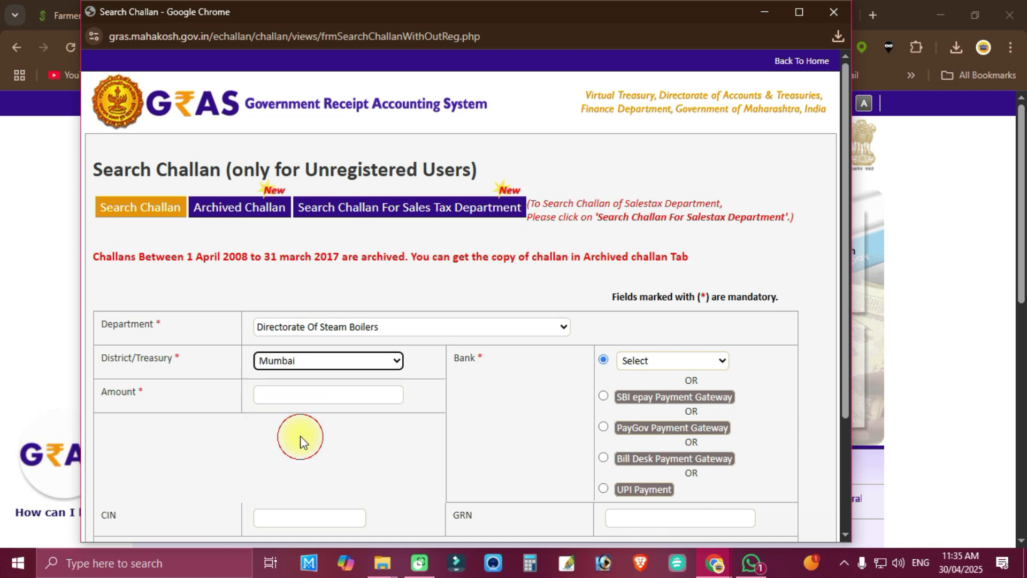
- Enter 500 as the challan amount and select SBI epay Payment Gateway as the bank option
left_click(293, 397)
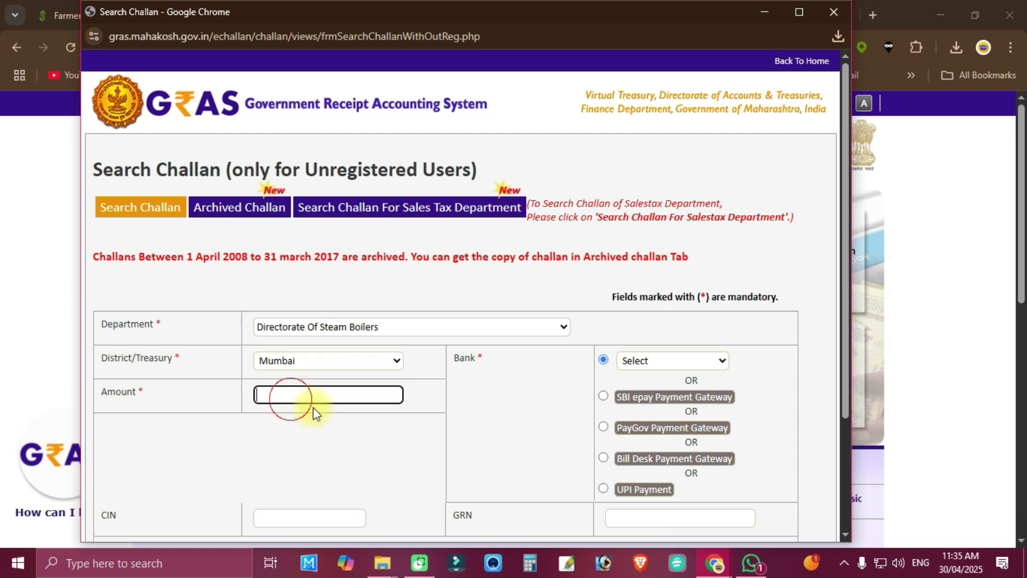
left_click(420, 428)
left_click(688, 361)
left_click(603, 396)
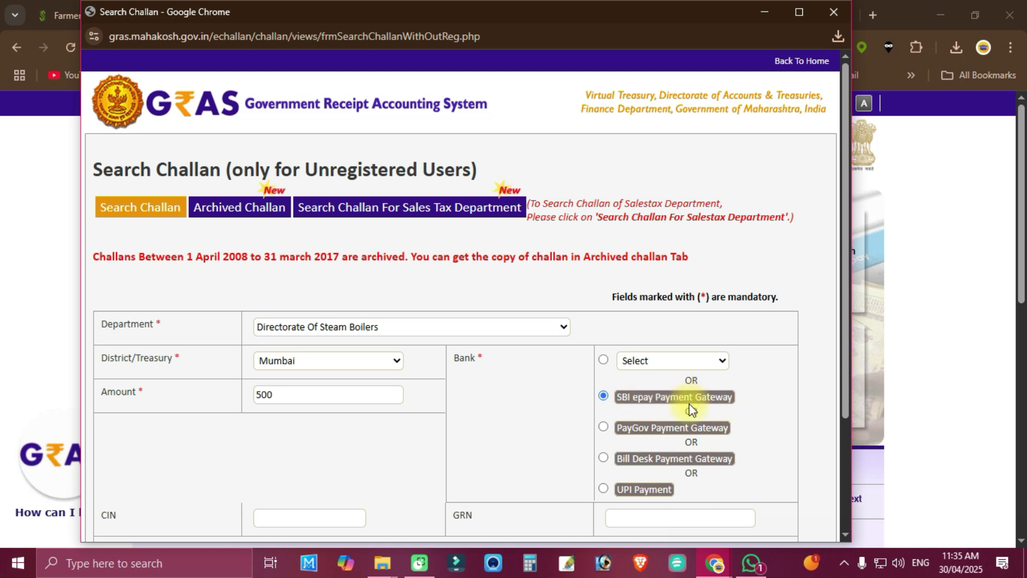
- Fill in the challan's GRN in the search form
scroll(495, 422, "down", 1)
scroll(594, 455, "up", 1)
left_click(614, 516)
- Enter the image verification text, run the challan search and bring the matching challan entry into view
left_click_drag(845, 298, 843, 391)
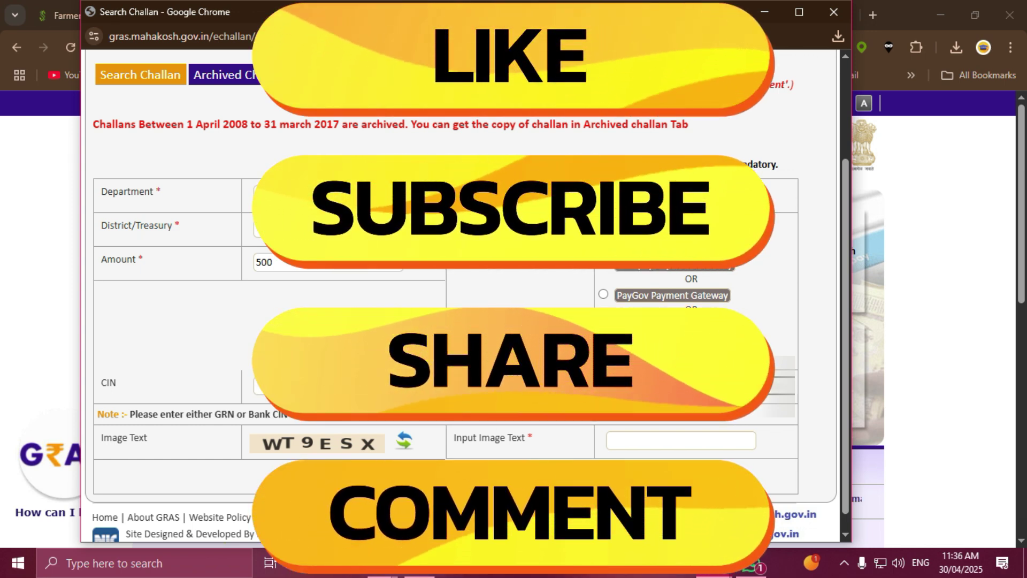
left_click(656, 437)
type("wt")
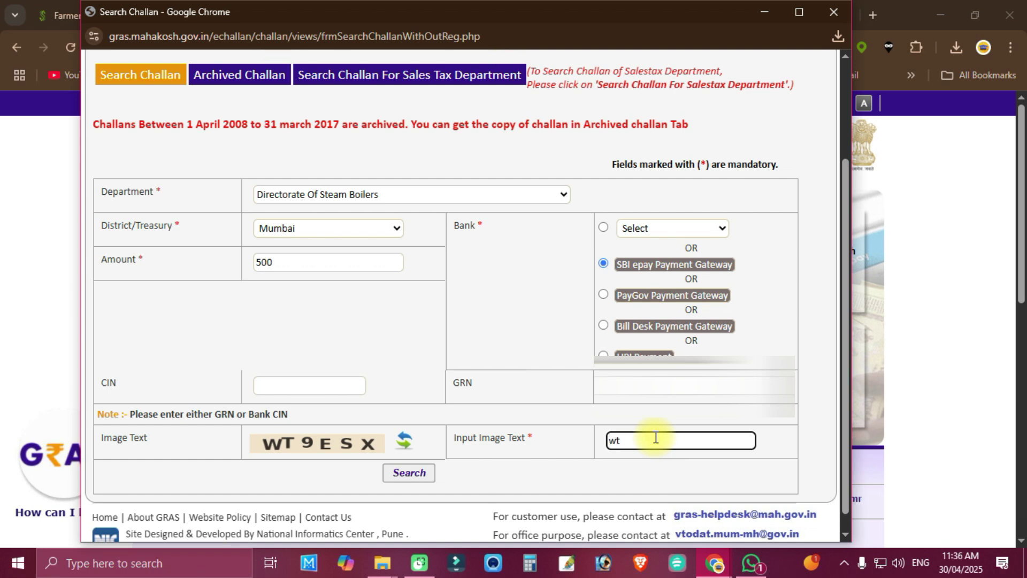
key("BackSpace")
left_click(409, 474)
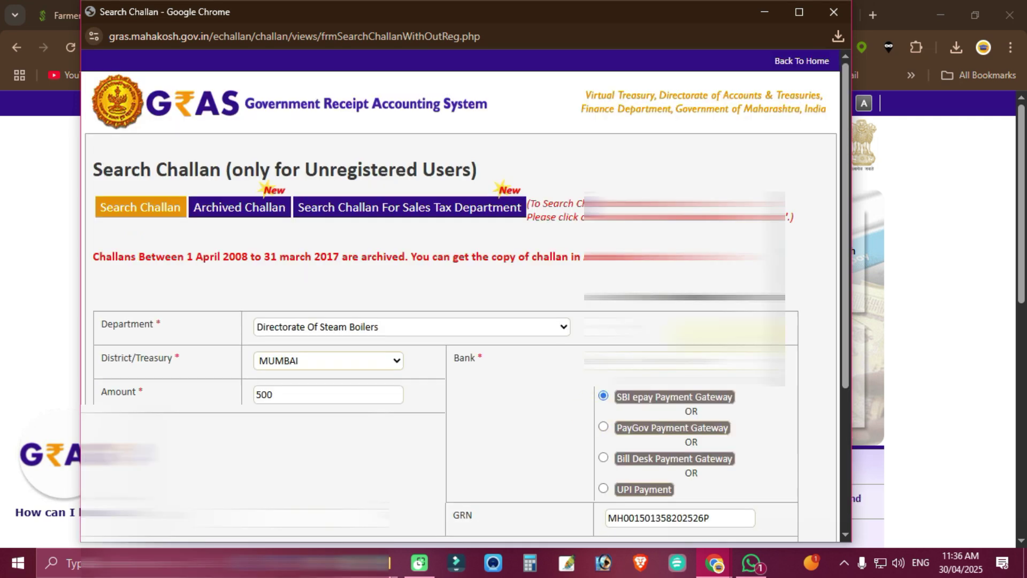
left_click_drag(846, 223, 861, 361)
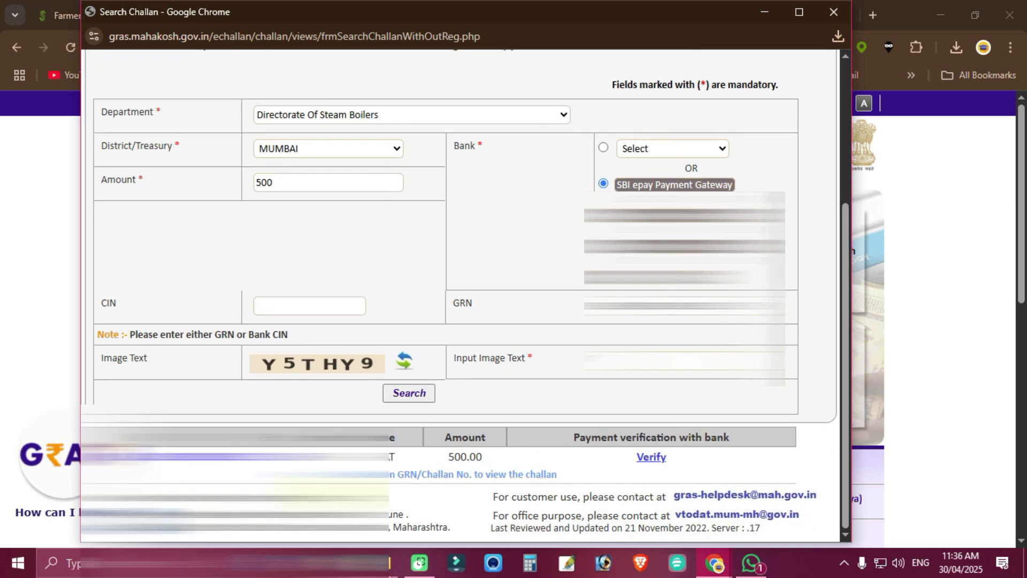